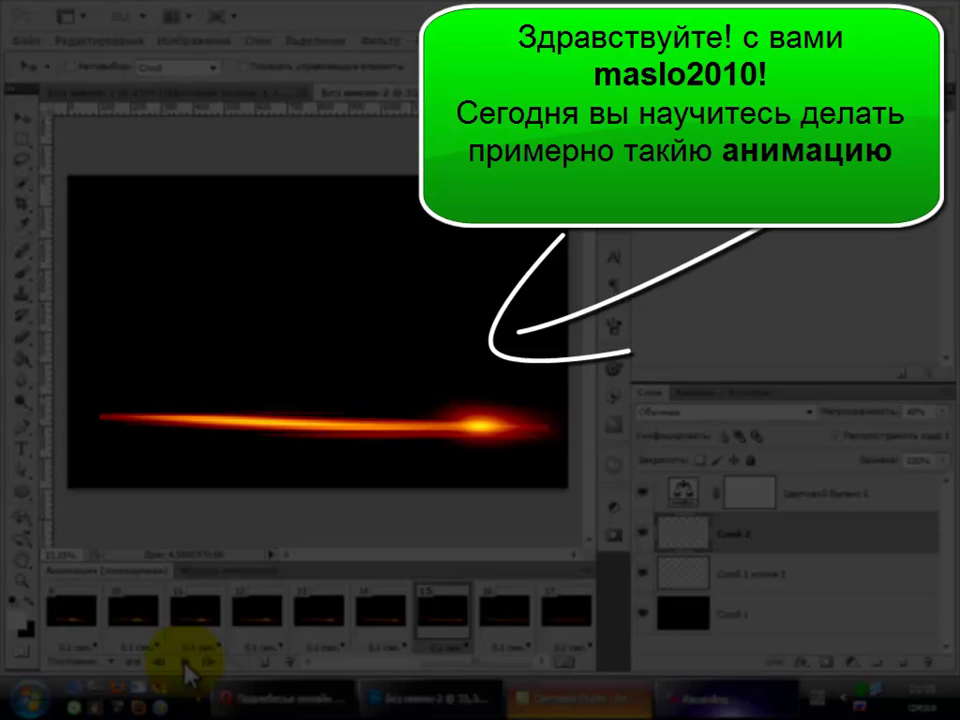
Play the finished light-streak animation as a preview, then stop it.
left_click(186, 663)
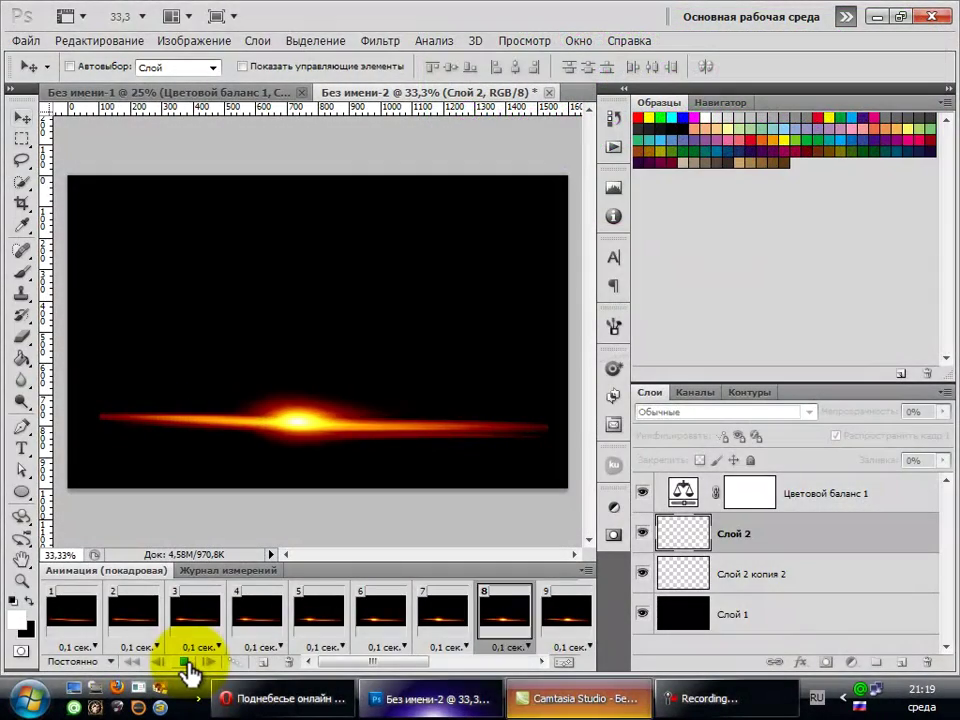
left_click(186, 663)
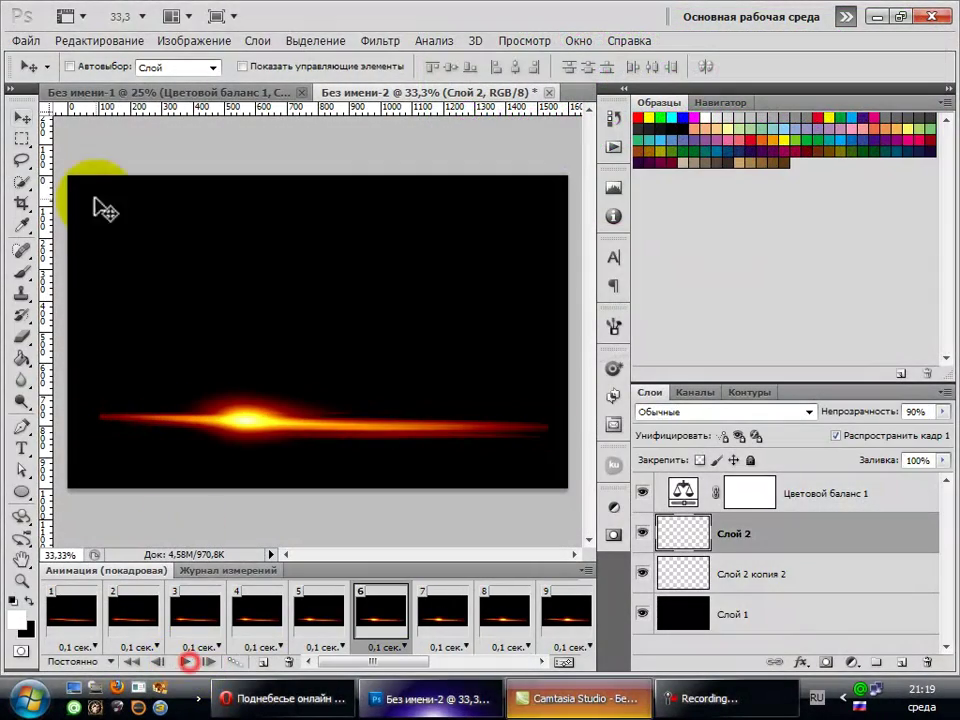
Create a transparent 1600 × 1000 px RGB document at 72 ppi, dock its window, and fill the layer with black.
left_click(24, 40)
left_click(40, 59)
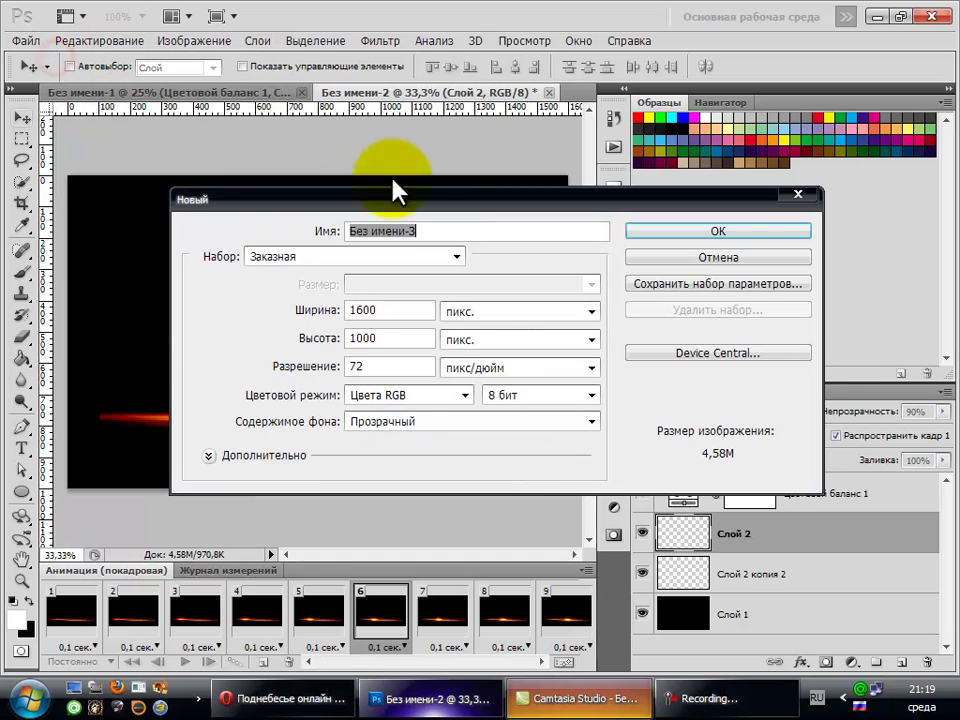
left_click(671, 240)
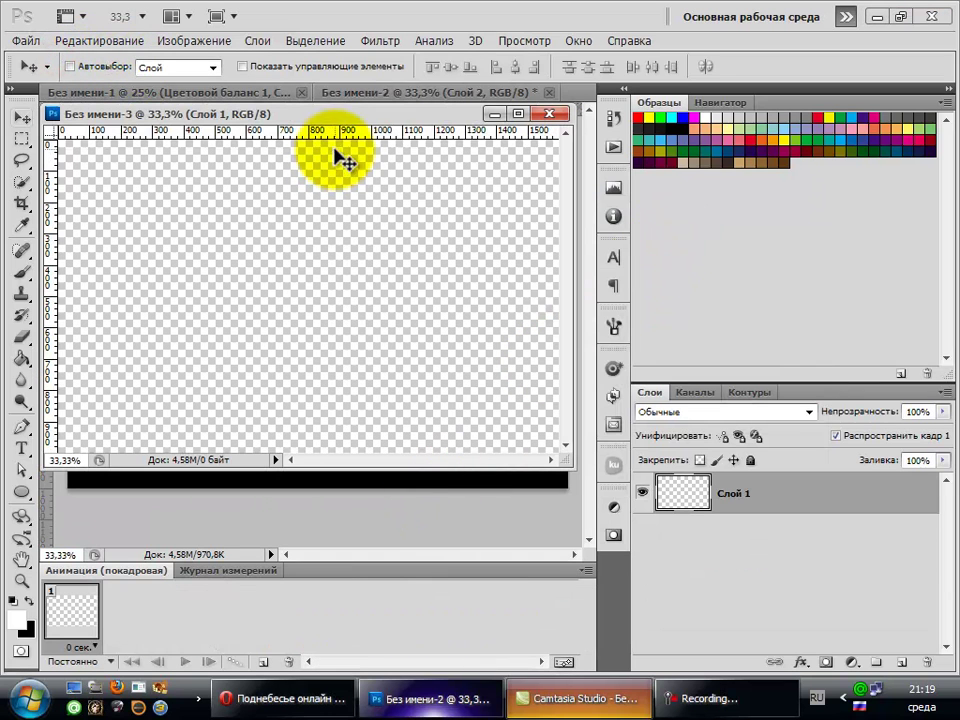
left_click_drag(387, 116, 494, 103)
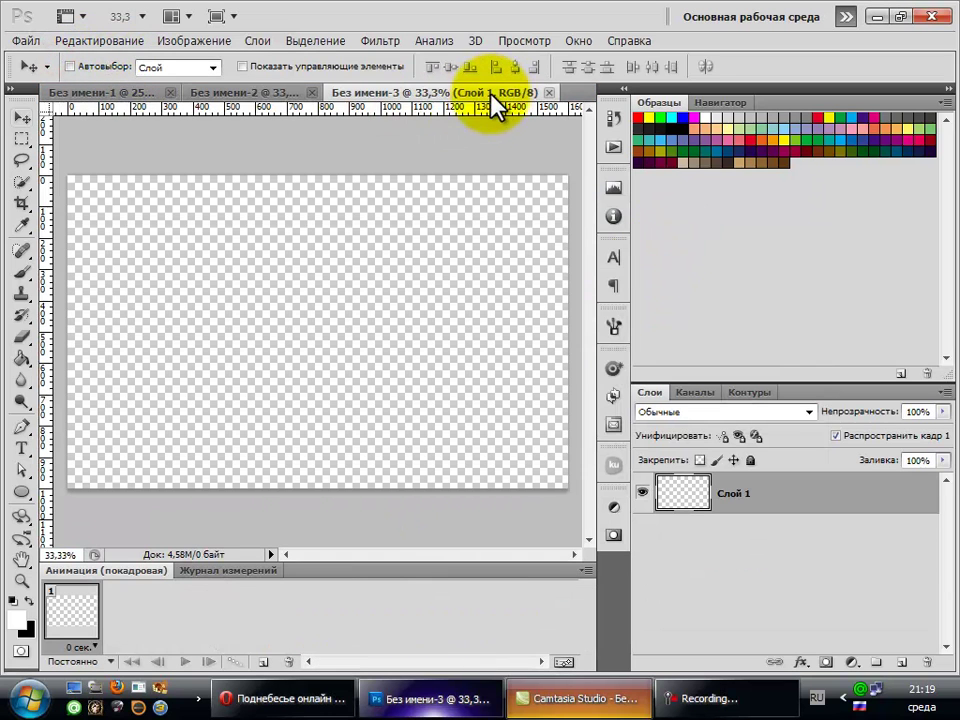
left_click(22, 358)
left_click(135, 336)
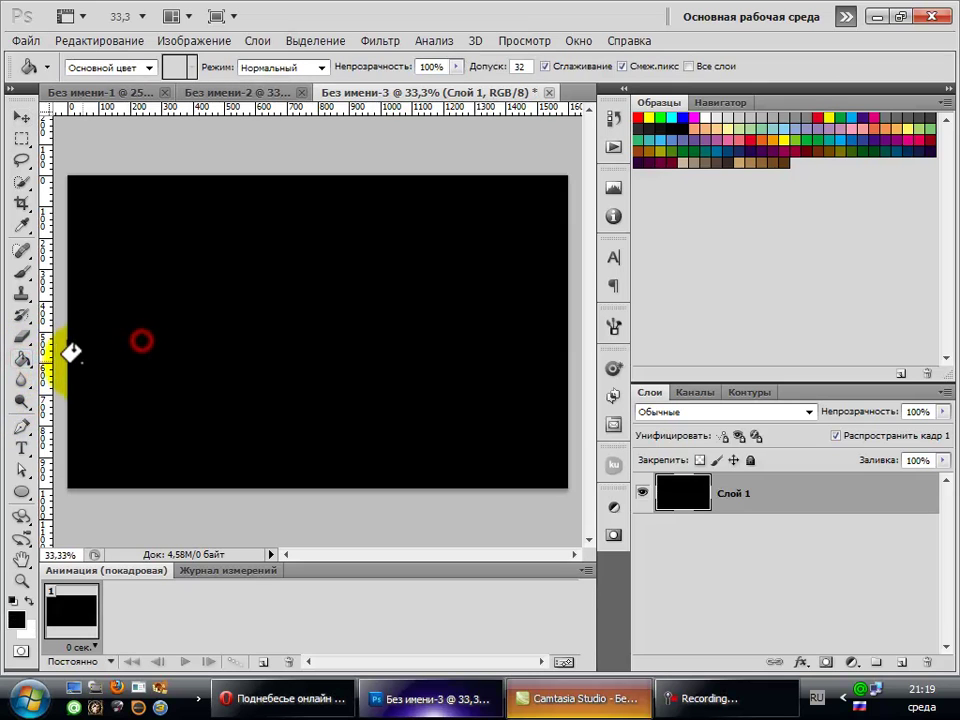
Set up the Brush tool with white and a soft scattered brush preset of 53 px.
left_click(22, 272)
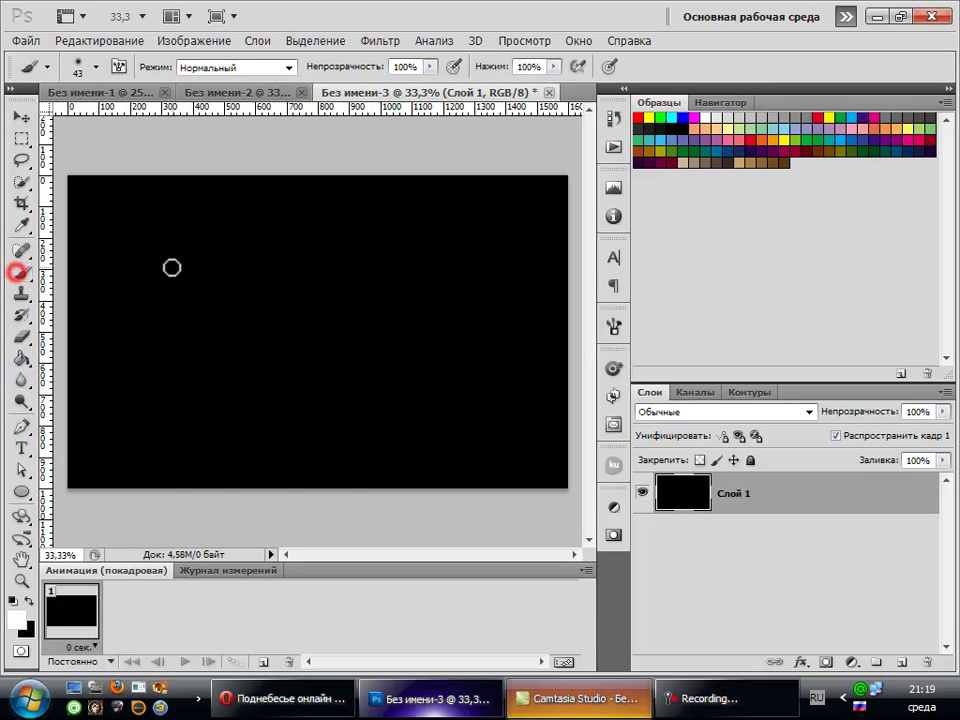
right_click(171, 266)
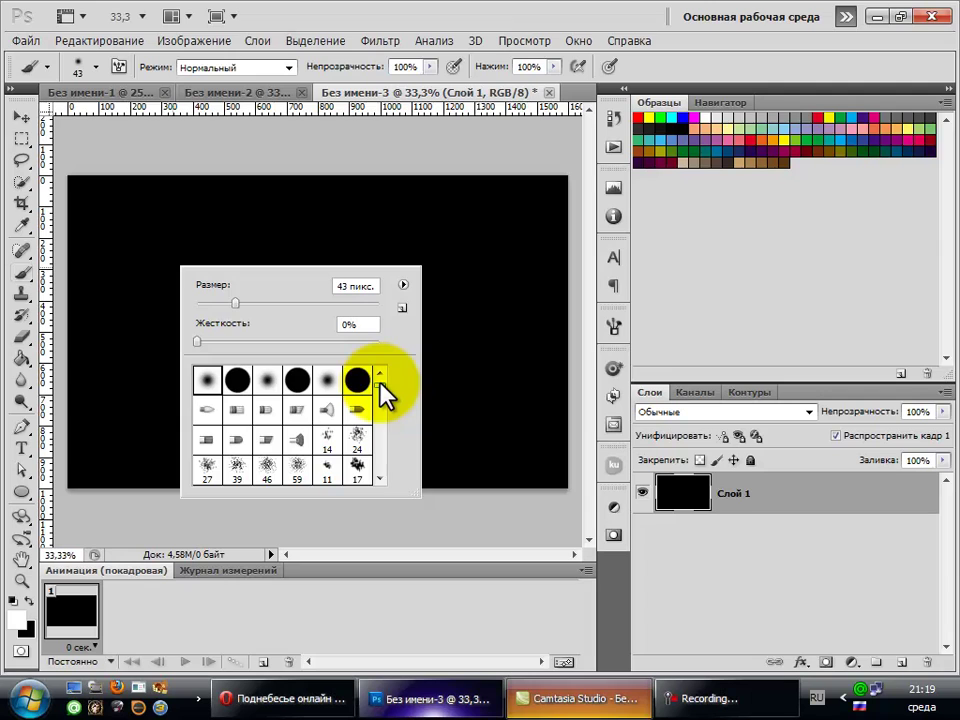
left_click_drag(380, 385, 376, 542)
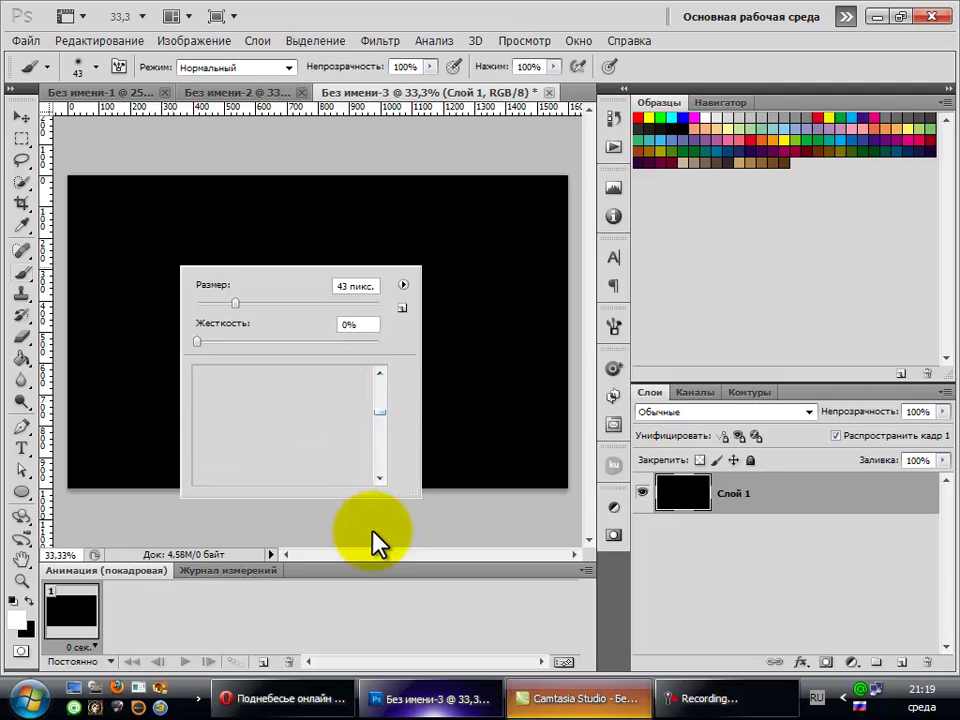
left_click_drag(378, 386, 379, 484)
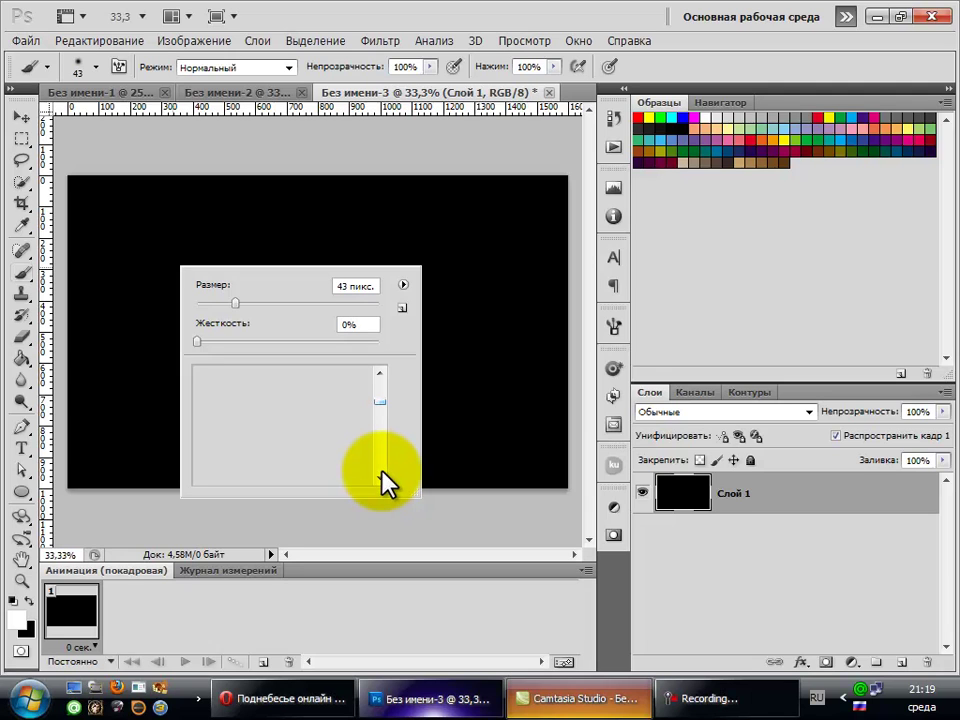
left_click(268, 468)
left_click(364, 276)
left_click(362, 278)
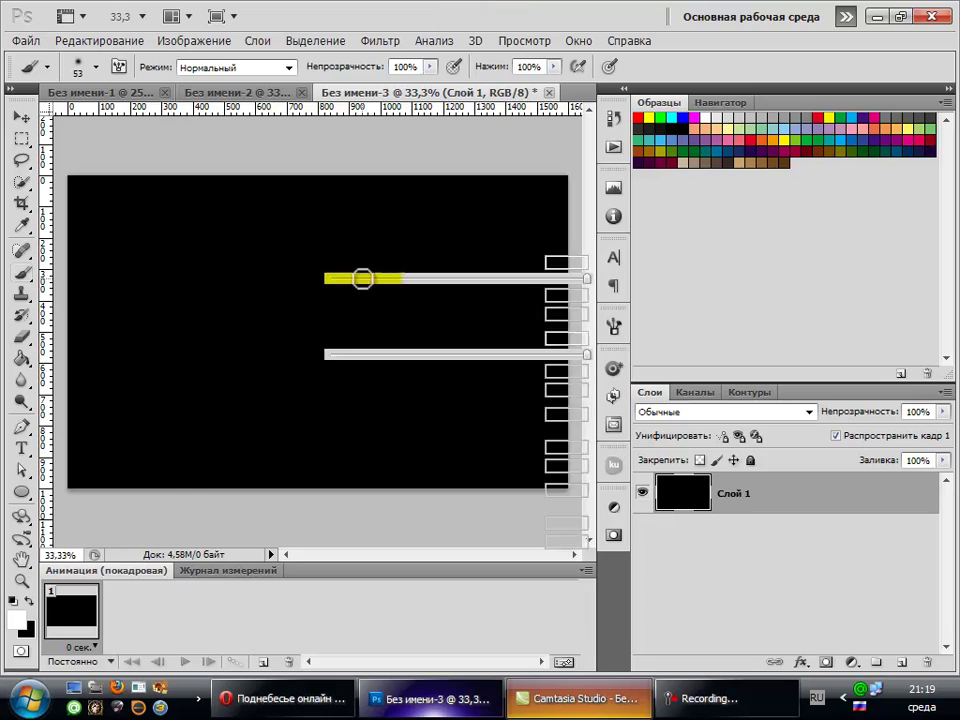
Examine the brush's Shape Dynamics, Scattering and Transfer settings.
key("F5")
left_click(266, 308)
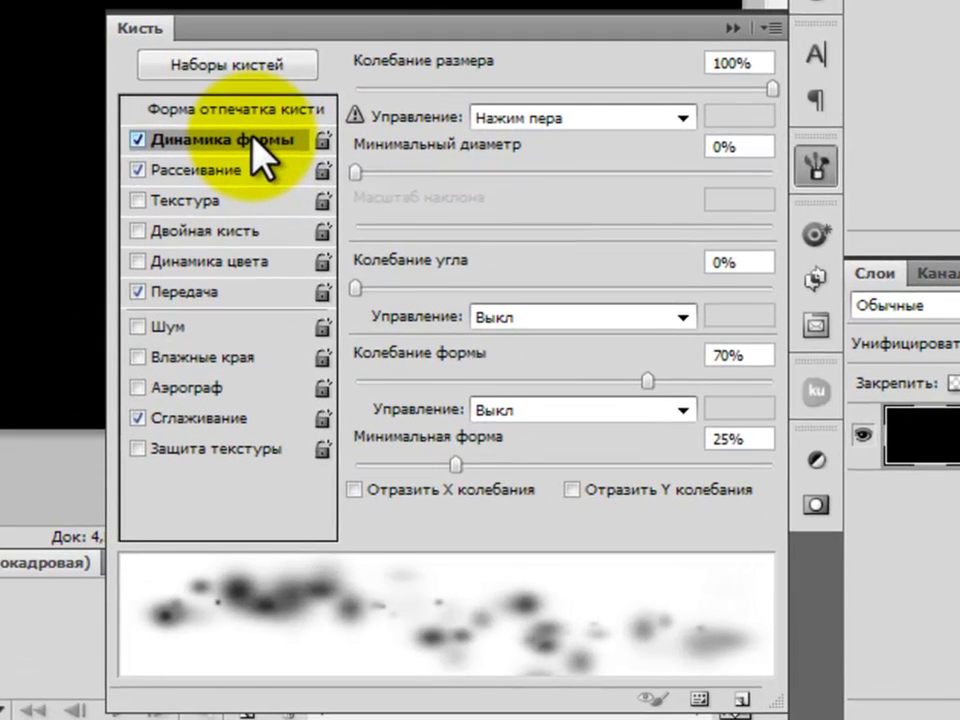
left_click(230, 172)
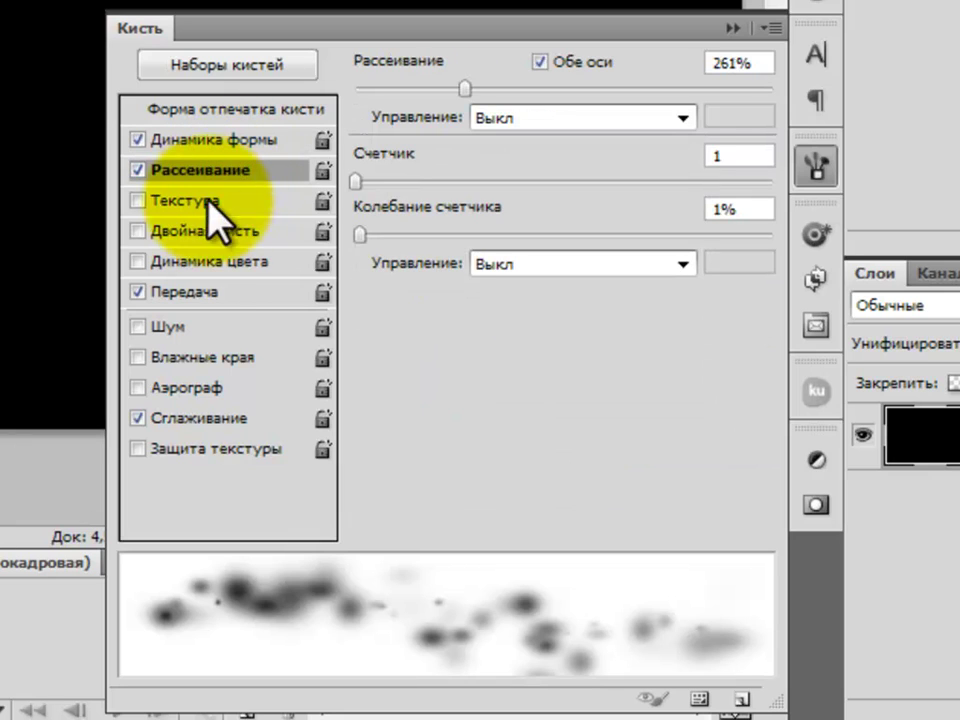
left_click(182, 292)
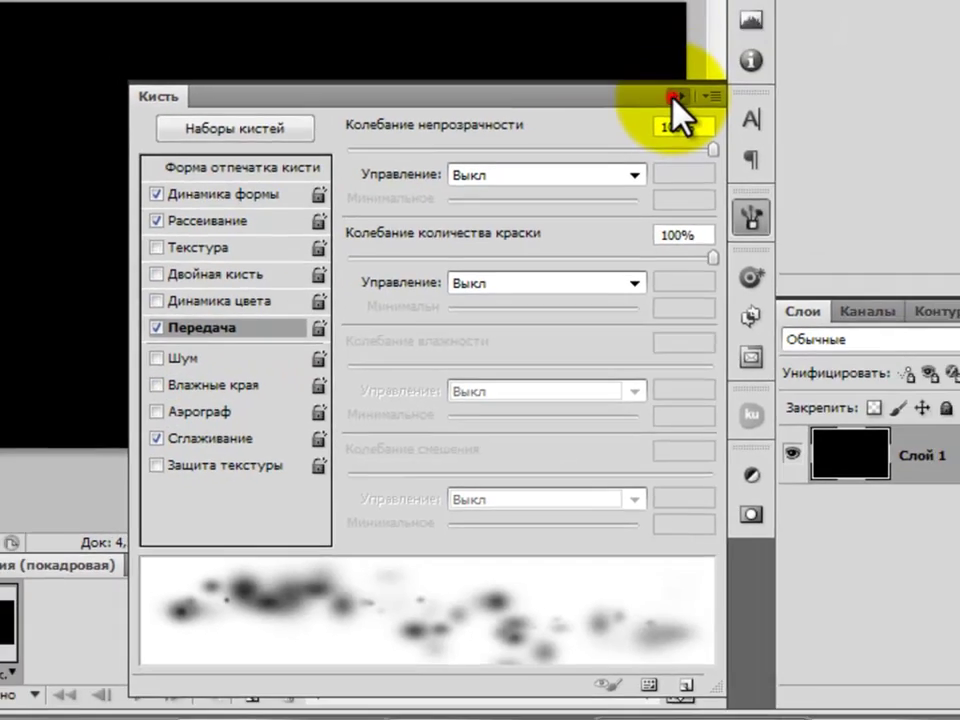
left_click(733, 29)
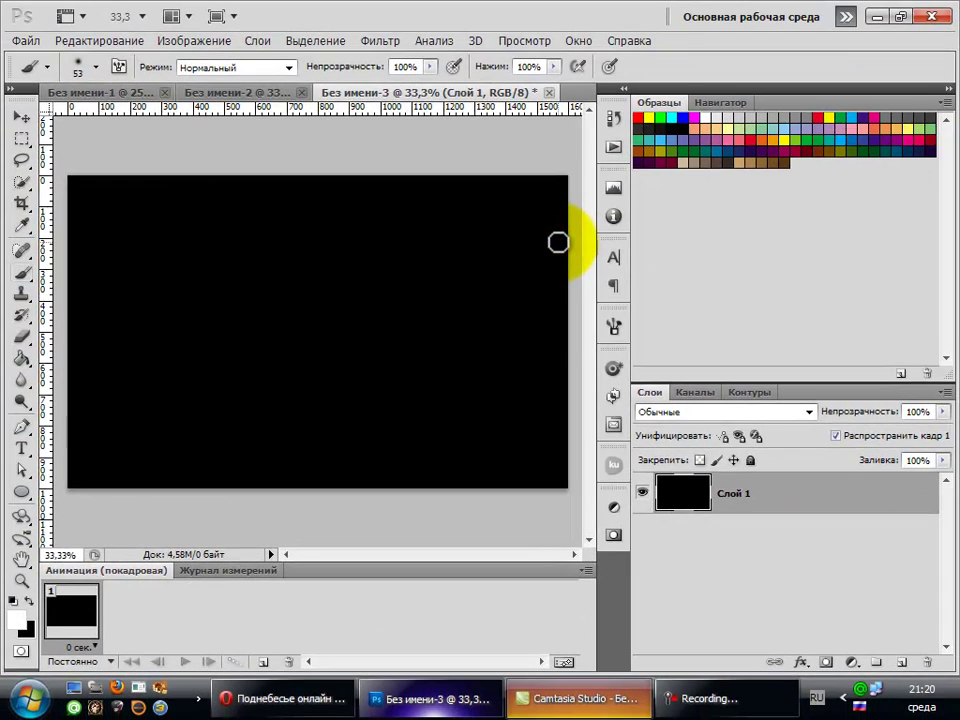
Paint one horizontal scattered white stroke across the upper part of the canvas on a new layer, redoing the first attempt.
left_click(901, 662)
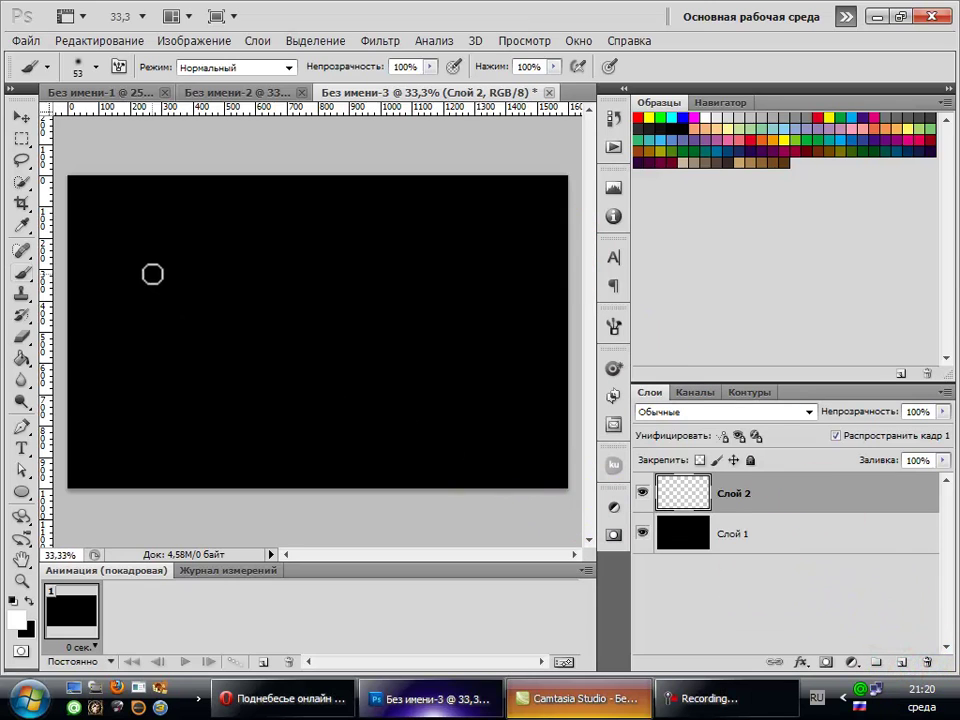
left_click_drag(147, 268, 378, 280)
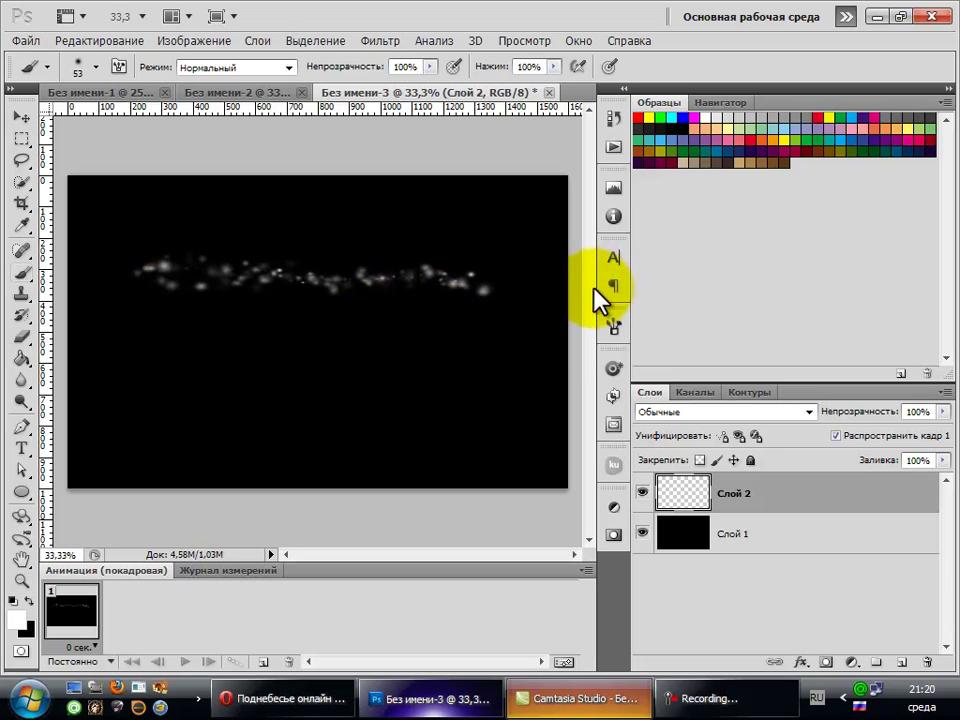
key("ctrl+z")
left_click_drag(165, 272, 434, 274)
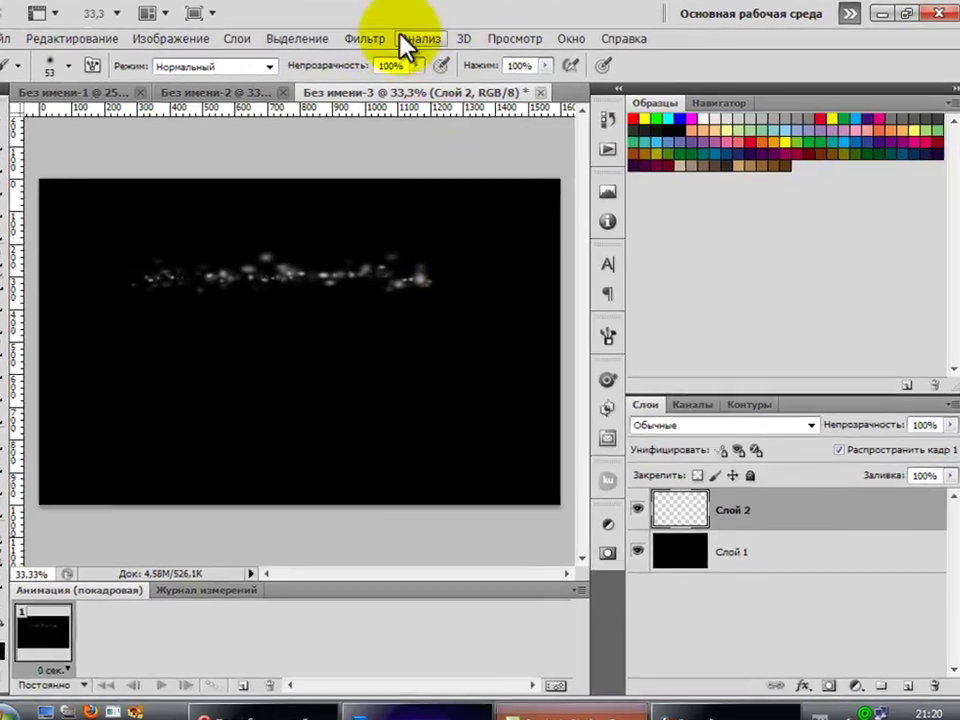
Apply Motion Blur to the stroke at angle 0° and distance 290 px, and repeat the filter once.
left_click(380, 41)
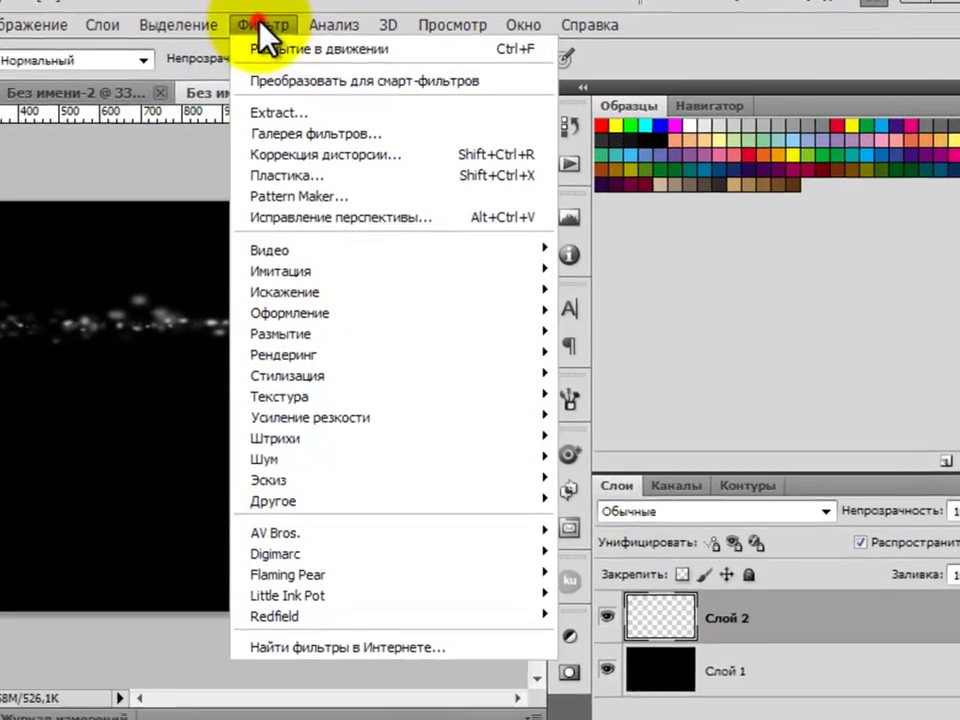
mouse_move(498, 310)
mouse_move(456, 349)
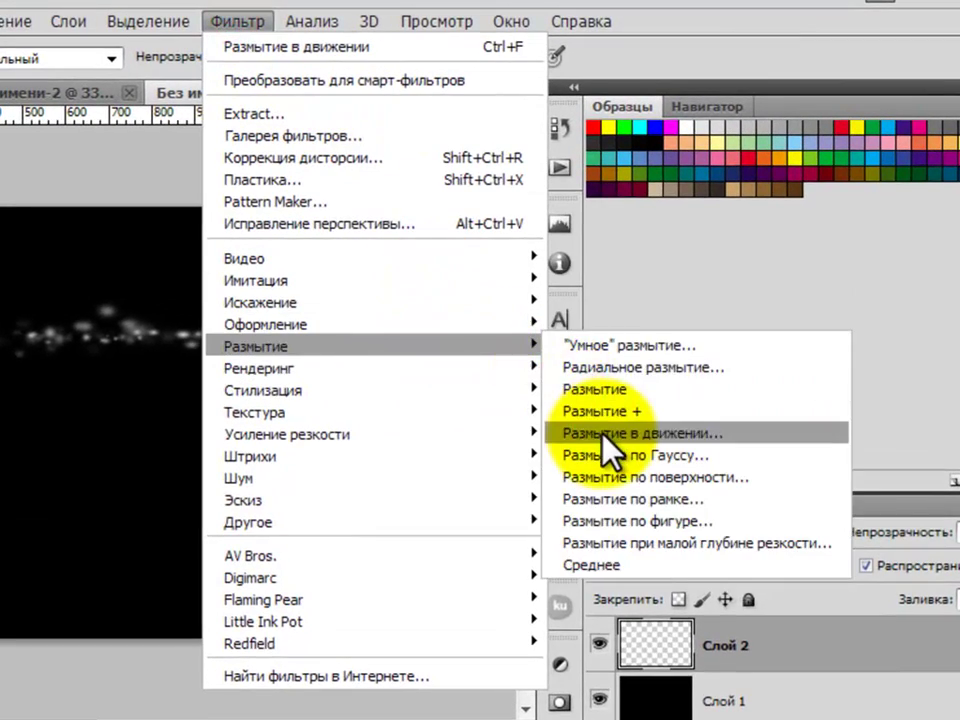
left_click(551, 436)
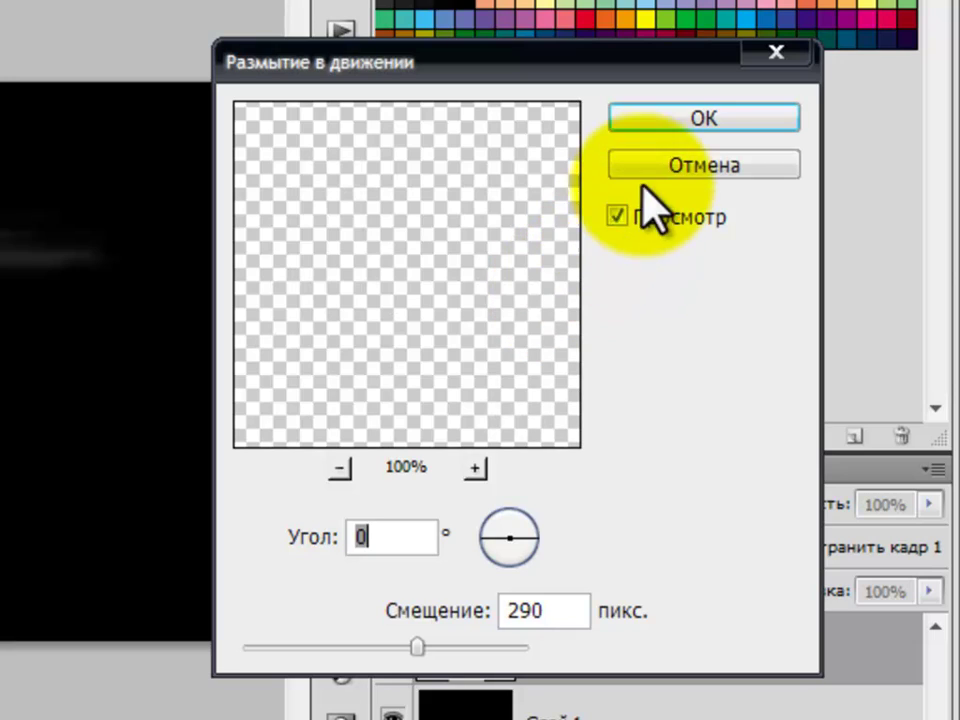
left_click(683, 134)
key("ctrl+f")
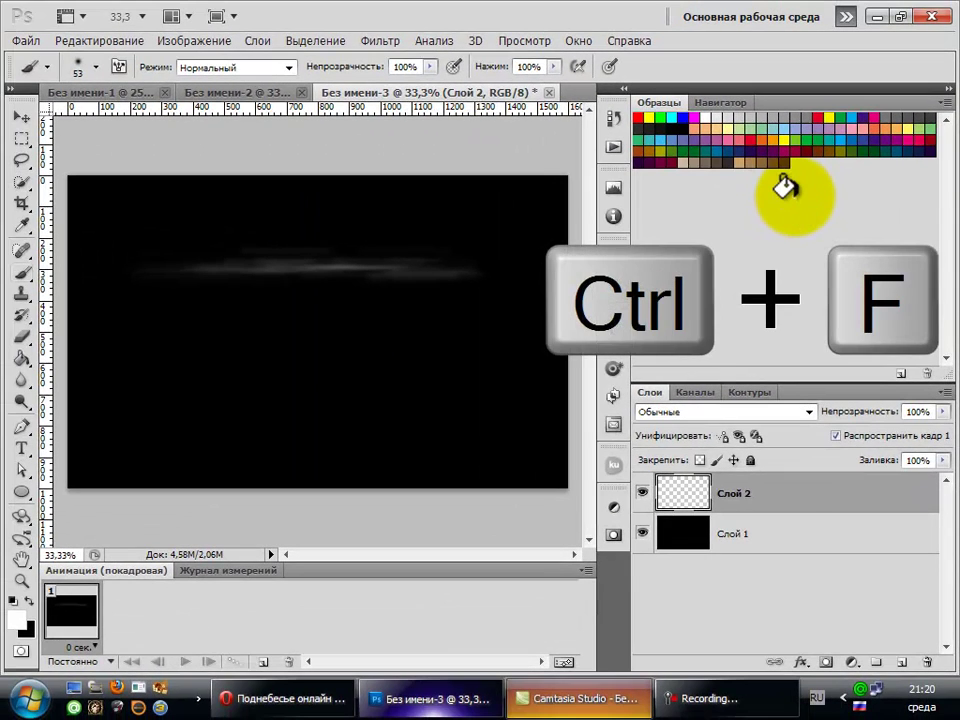
Duplicate the blurred layer three times and merge the copies with the original into one layer.
key("ctrl+j")
key("ctrl+j")
key("ctrl+j")
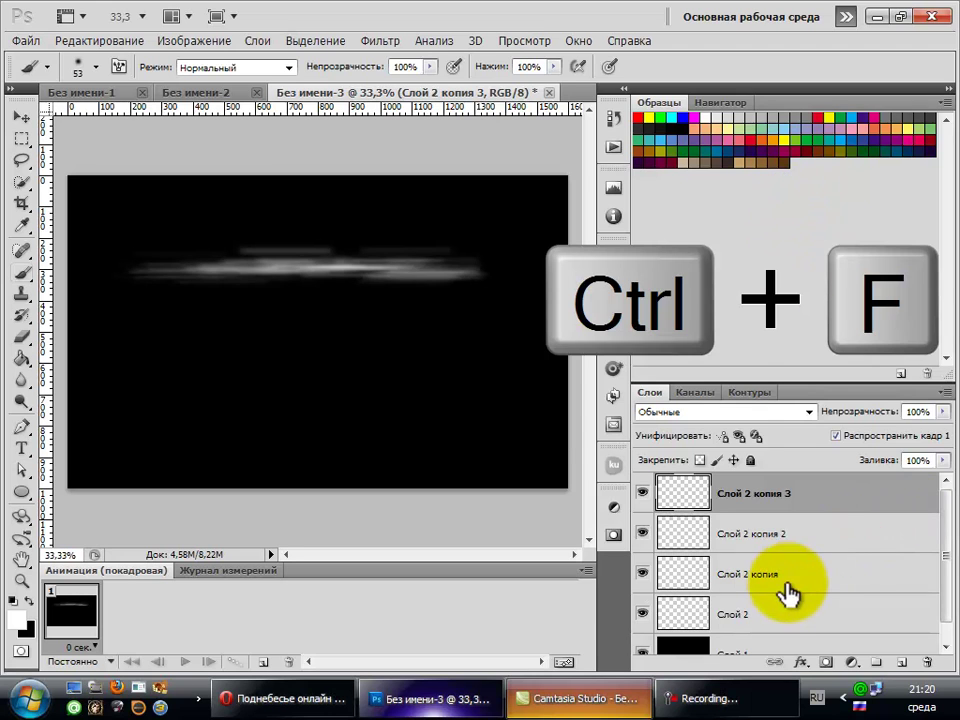
left_click(760, 614, "shift")
key("ctrl+e")
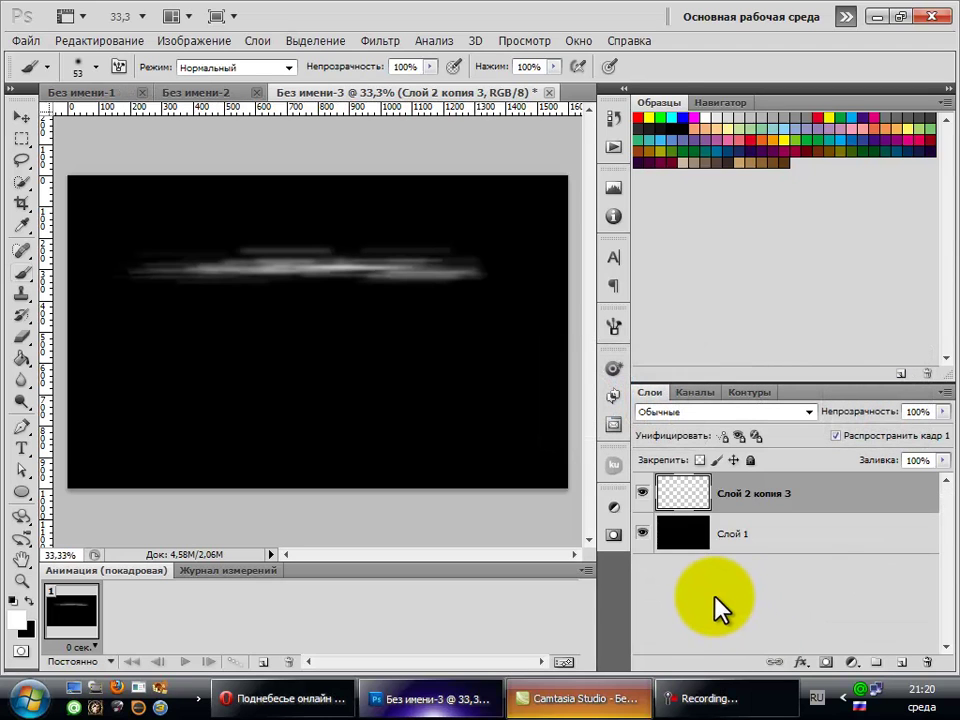
Squash the merged streak to about 66% of its height and move it to the lower part of the canvas.
key("ctrl+t")
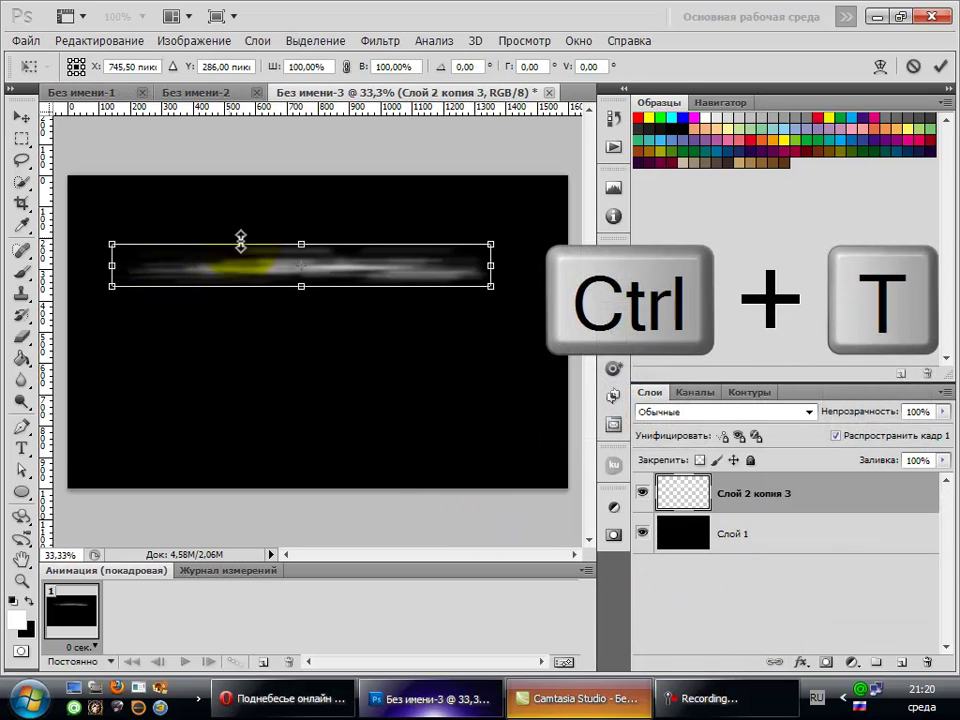
left_click_drag(302, 241, 291, 254)
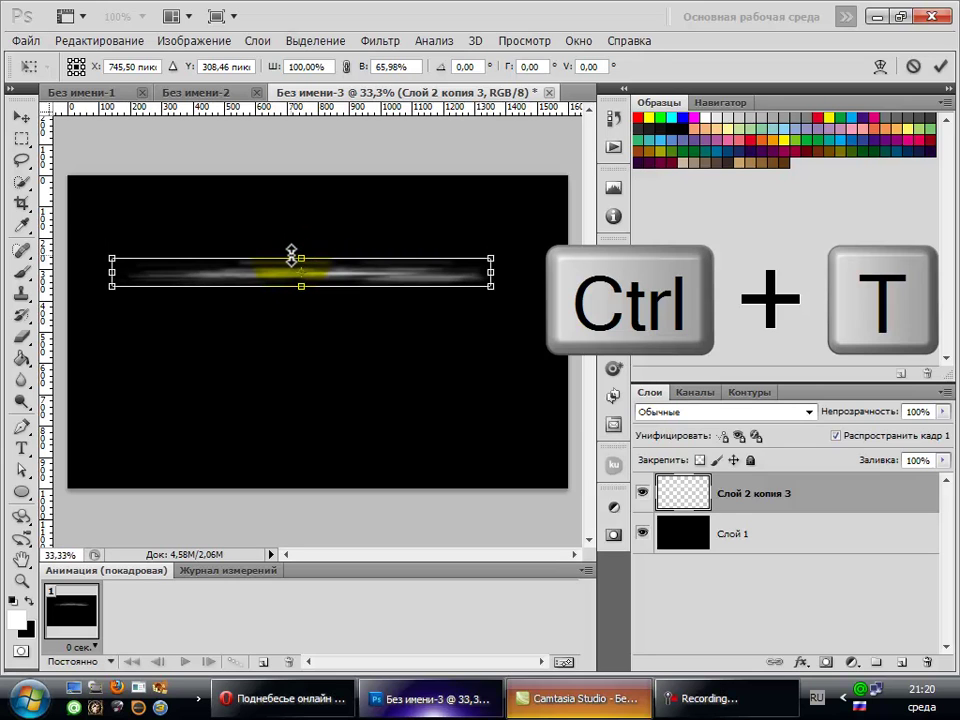
key("Return")
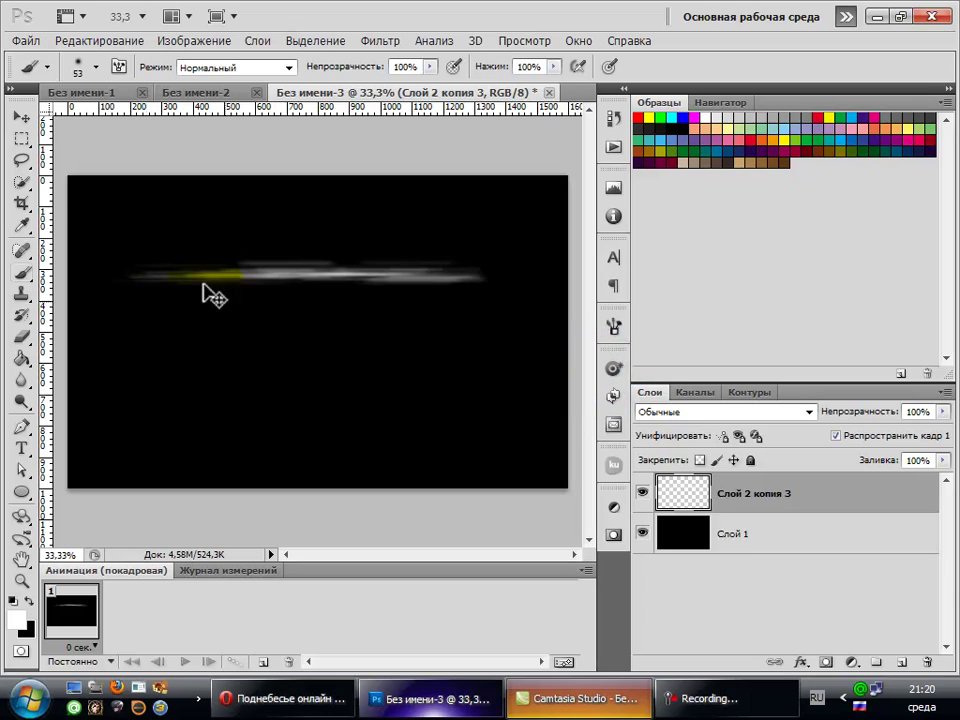
key("ctrl+t")
left_click_drag(315, 283, 340, 425)
key("Return")
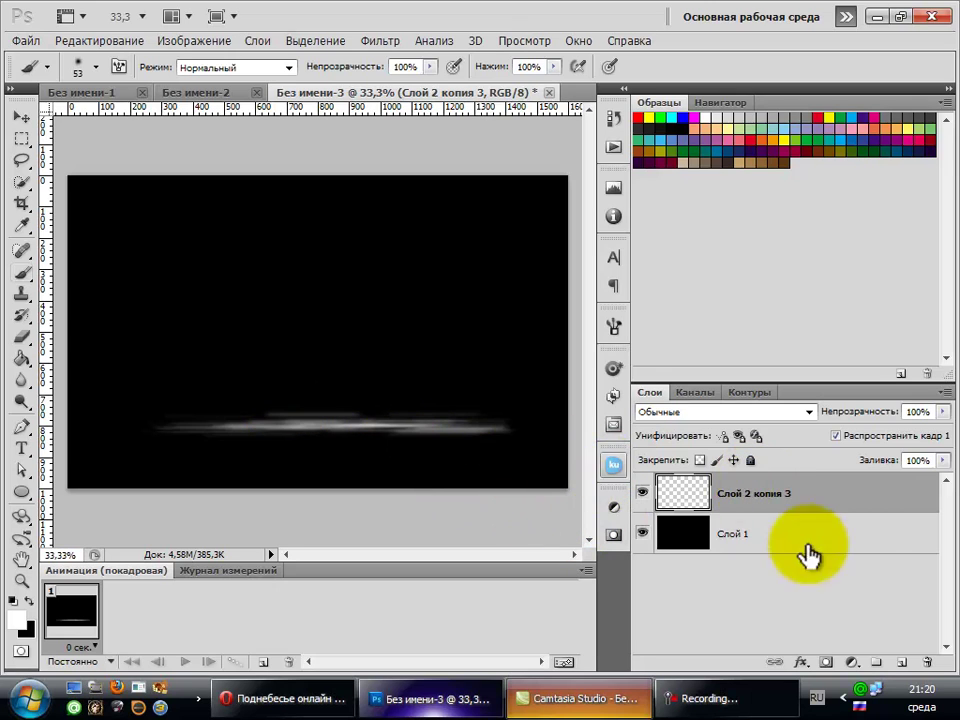
Add a new layer, dismiss the GoogleUpdate error, and set the Brush to the first soft round preset at 91 px.
left_click(901, 663)
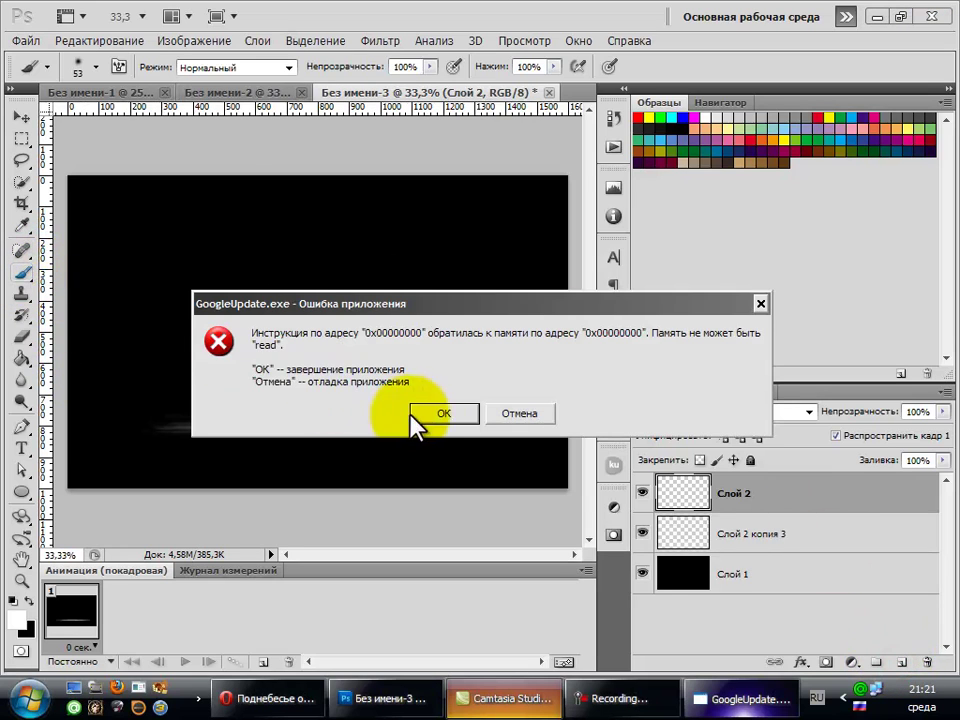
left_click(432, 414)
left_click(22, 272)
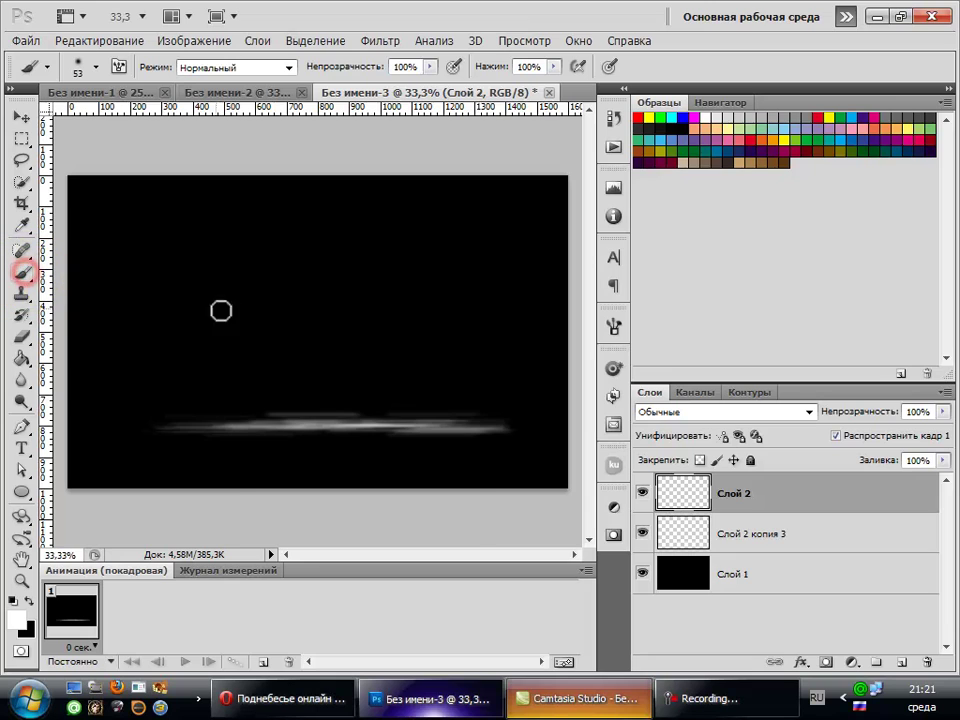
right_click(232, 316)
mouse_move(440, 515)
left_mouse_down()
mouse_move(429, 499)
mouse_move(441, 421)
left_mouse_up()
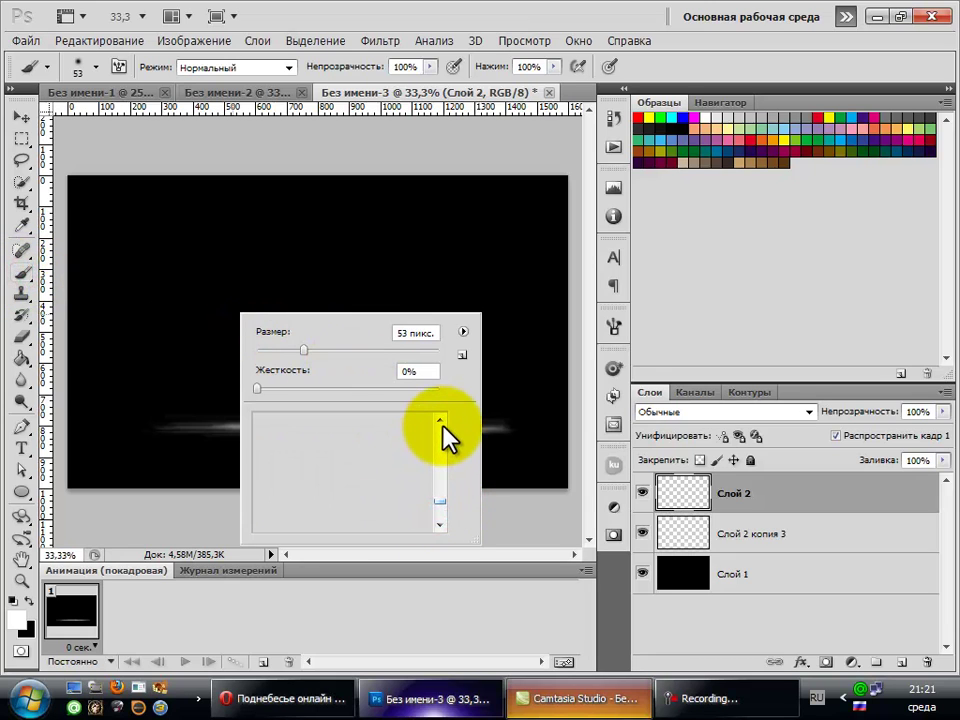
left_click(440, 420)
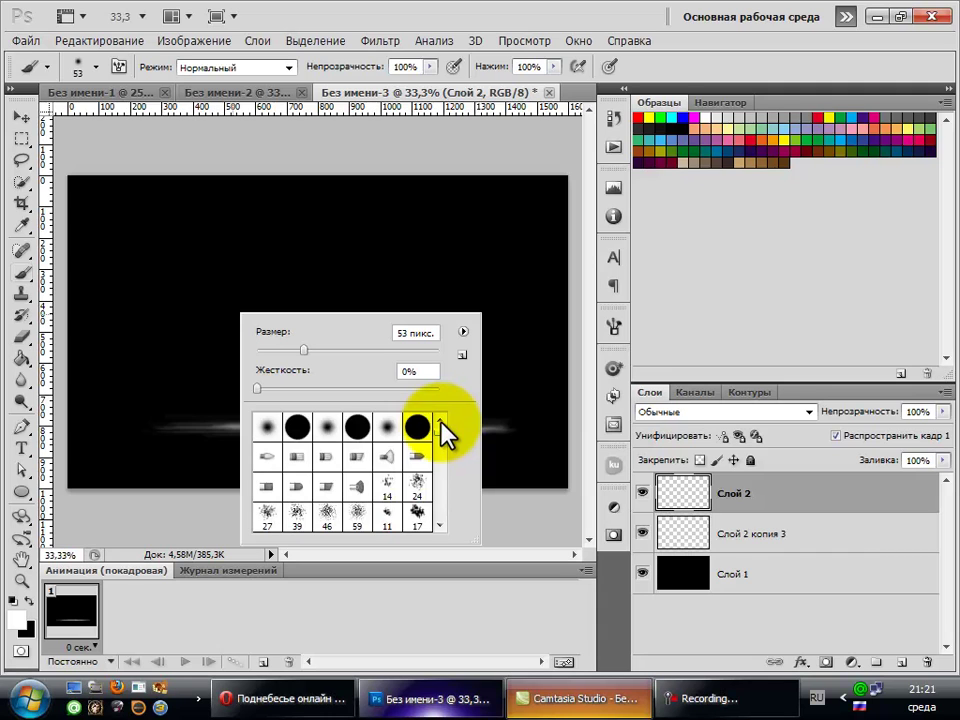
left_click(268, 430)
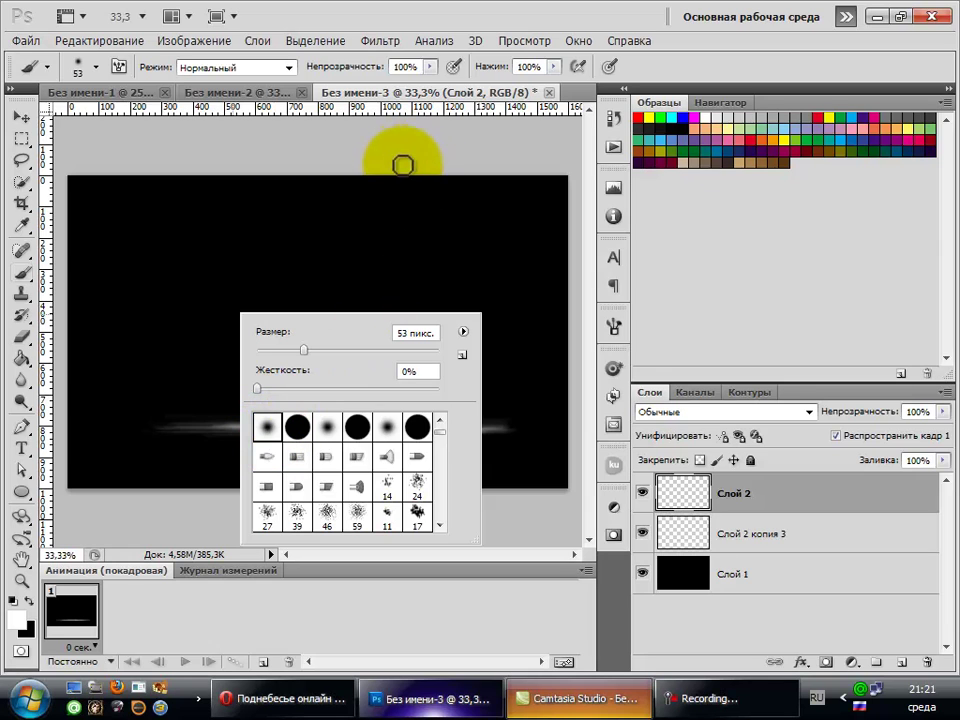
left_click_drag(303, 349, 333, 349)
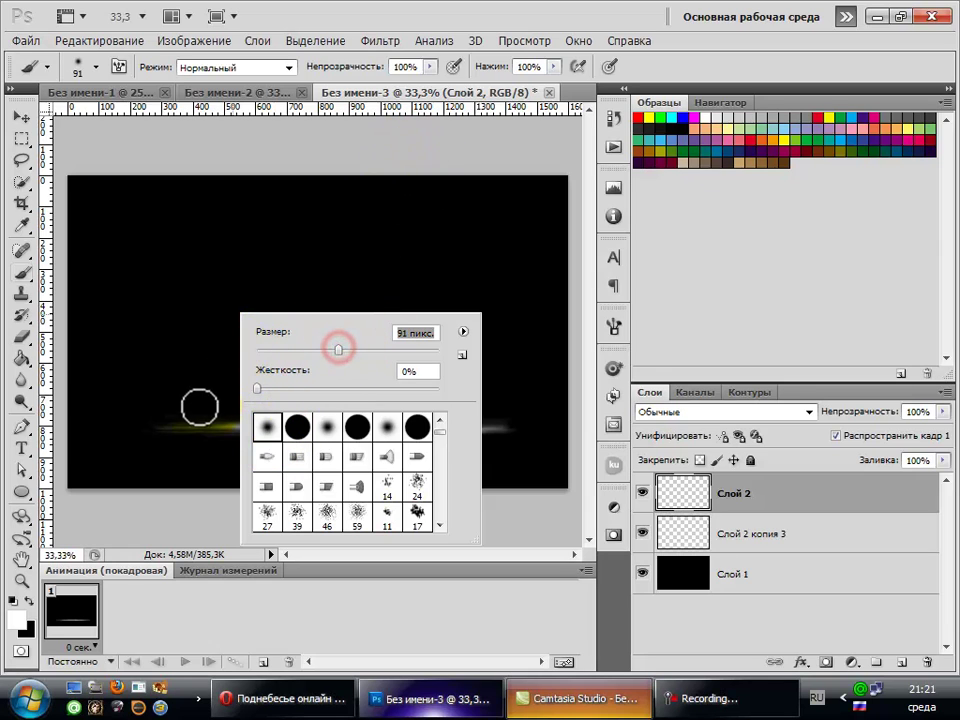
left_click(397, 8)
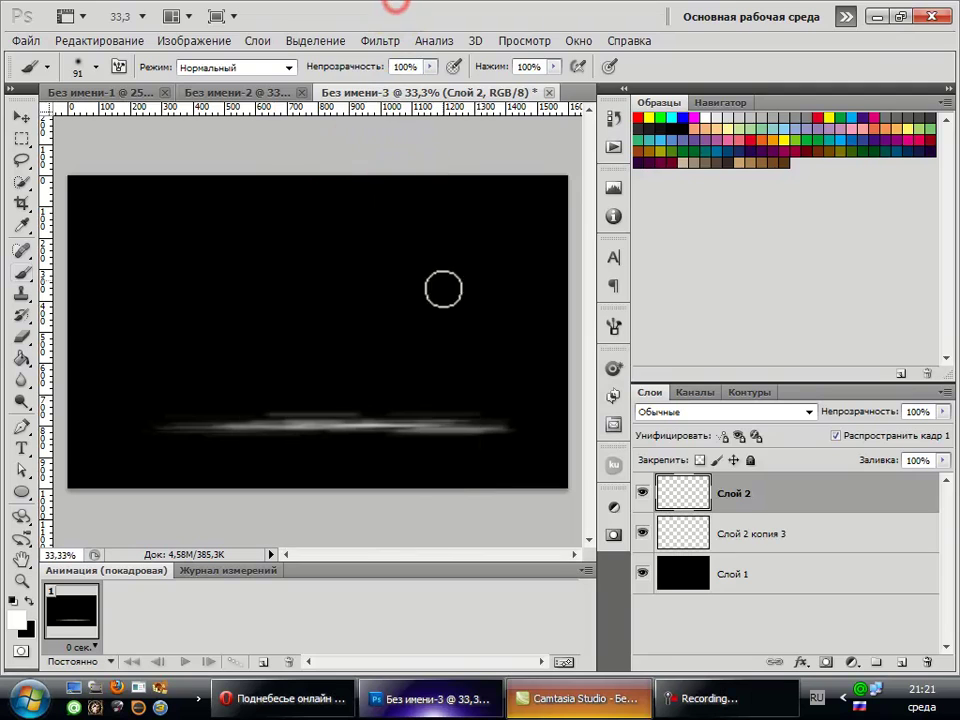
Set the brush size to 226 px, try a full-opacity dab above the streak, and undo the dab.
right_click(253, 405)
left_click_drag(362, 441, 391, 441)
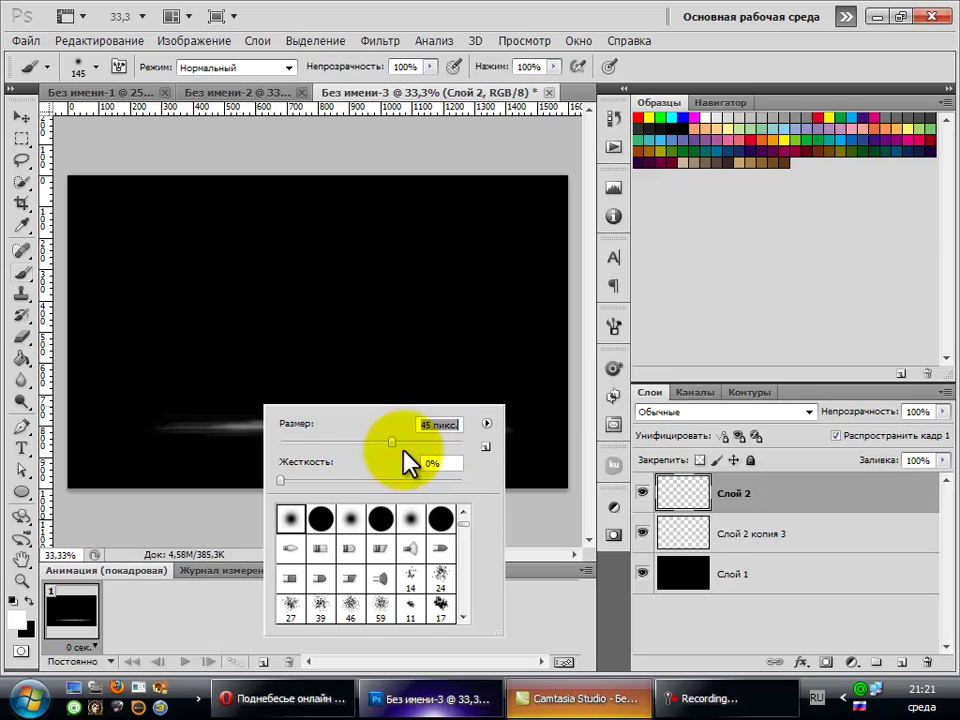
left_click(418, 442)
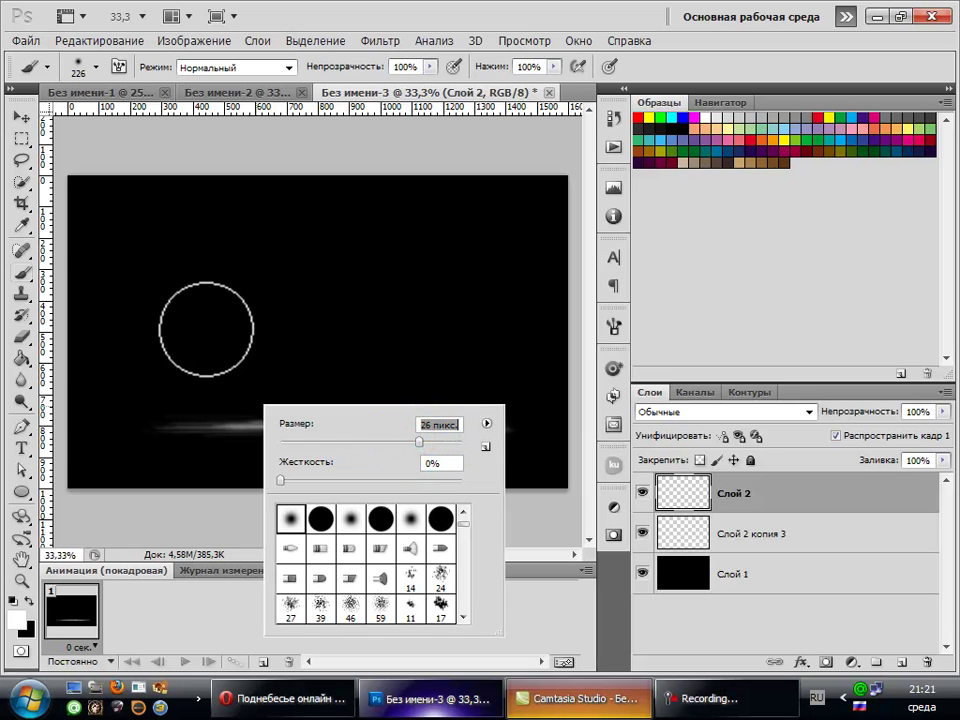
left_click(206, 329)
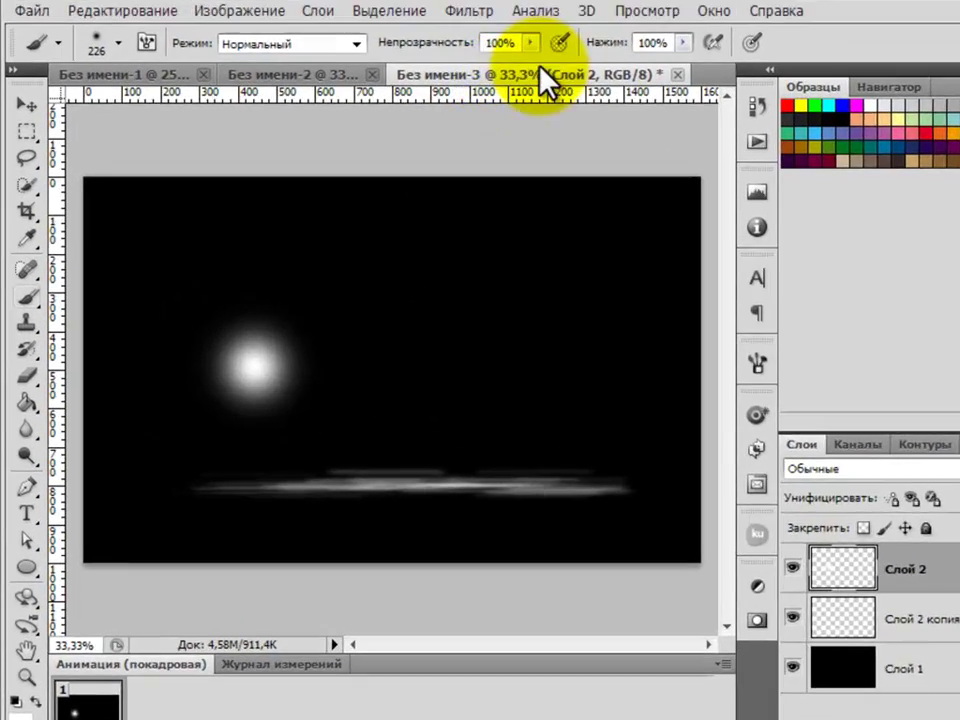
key("ctrl+z")
Paint one faint, soft white dab above the streak with the brush opacity at 30%.
left_click(530, 43)
left_click_drag(478, 67, 434, 64)
left_click_drag(491, 47, 514, 47)
left_click(311, 328)
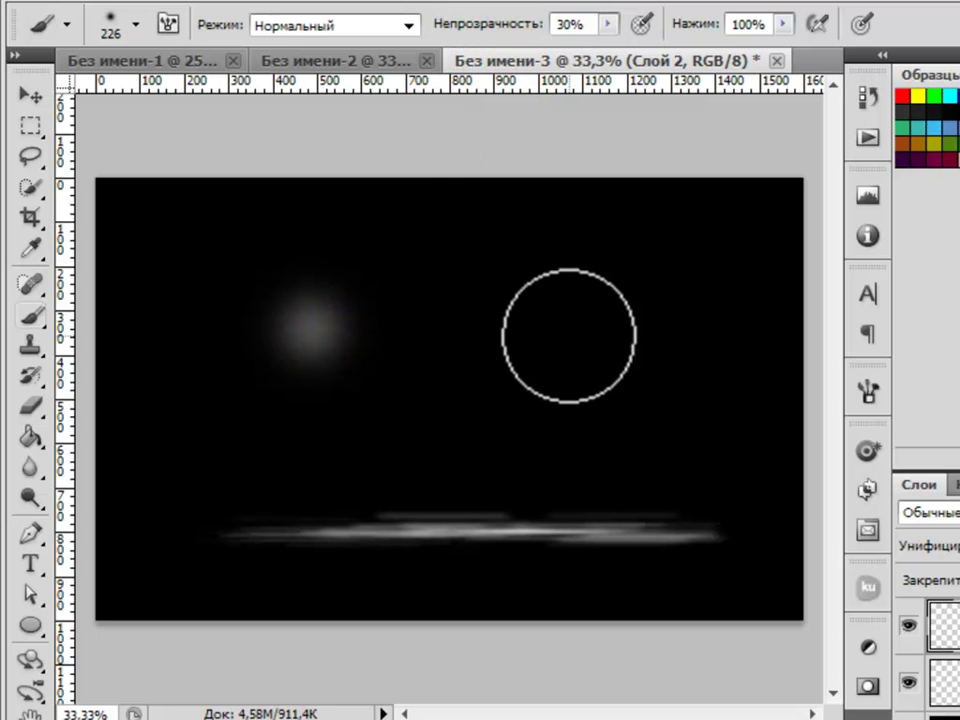
Brighten the middle of the dab with a 156 px brush at 60% opacity.
right_click(383, 310)
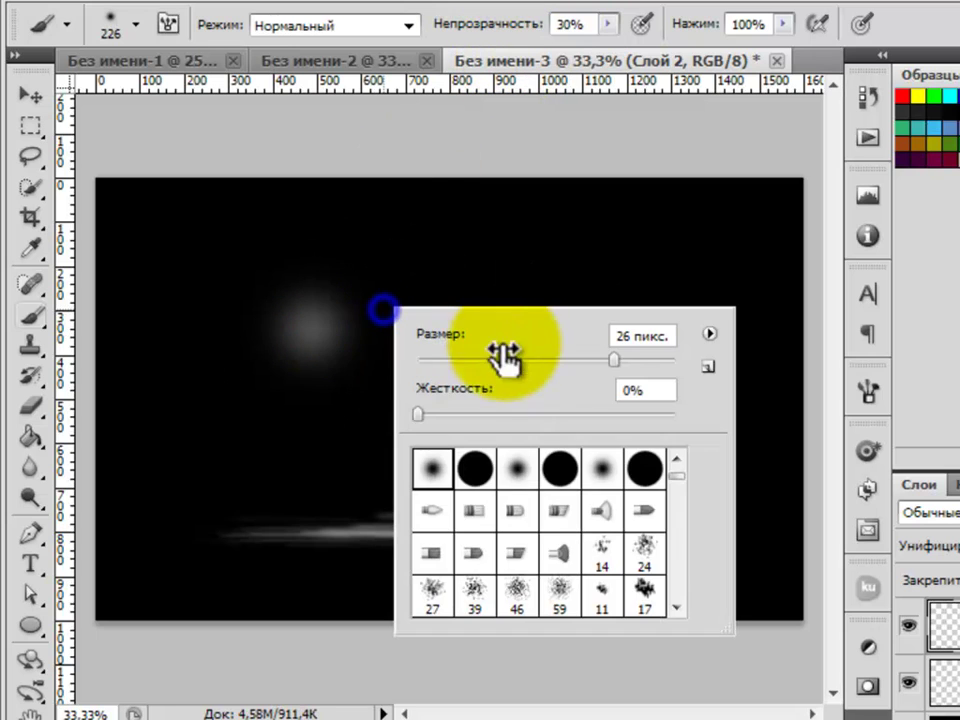
left_click(583, 358)
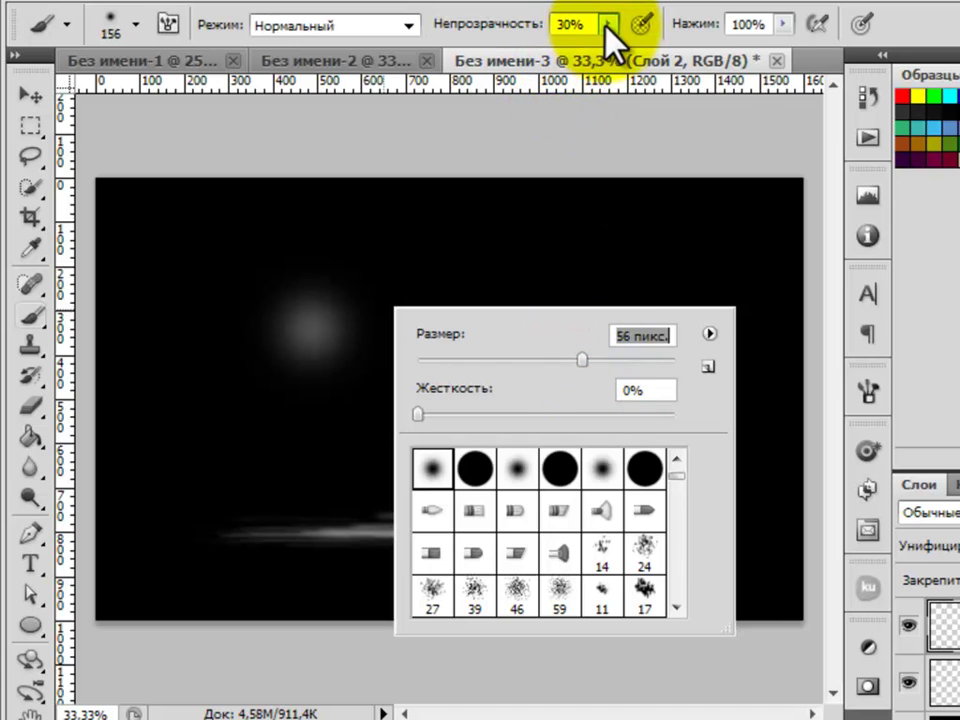
left_click(600, 25)
left_click_drag(522, 26, 540, 40)
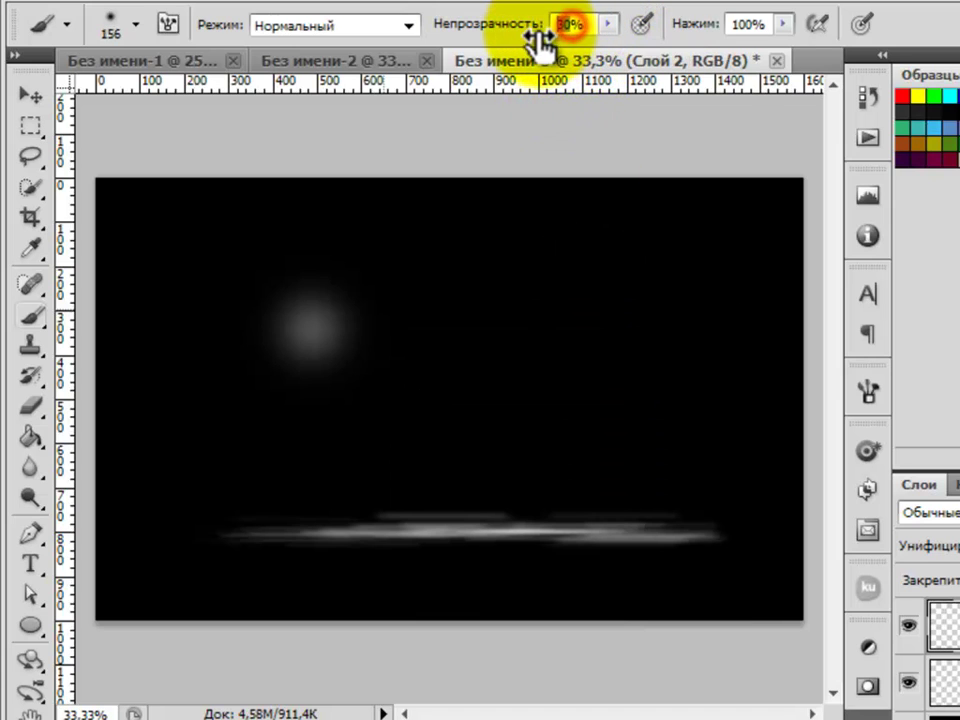
mouse_move(310, 315)
left_mouse_down()
mouse_move(300, 300)
mouse_move(313, 330)
left_mouse_up()
left_click(313, 328)
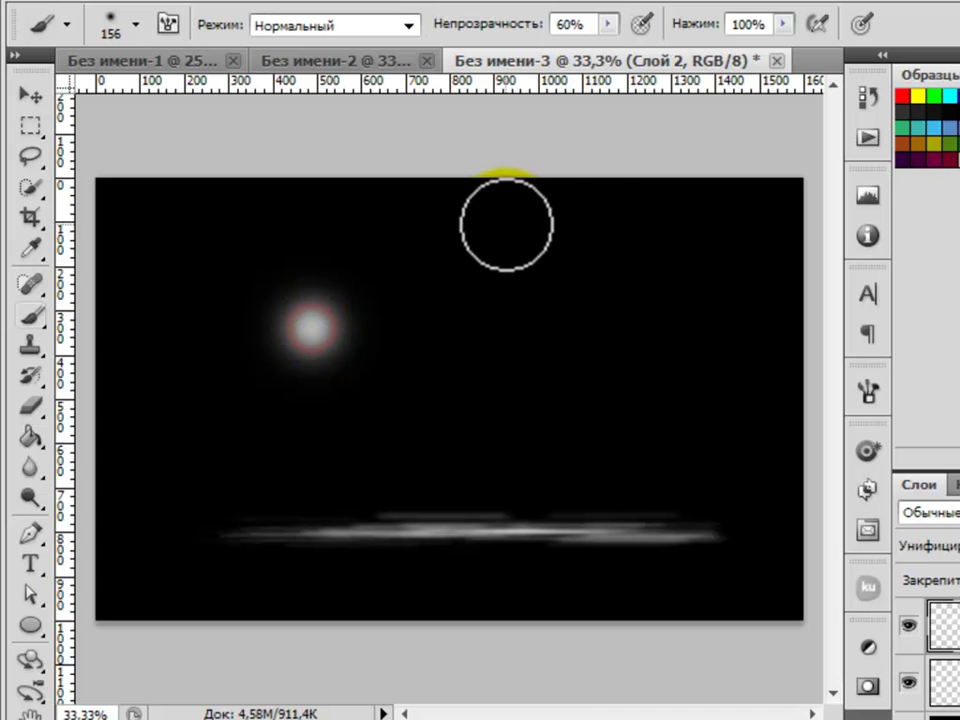
Add a smaller, brighter dab at the glow's centre with a 79 px brush at 90% opacity.
left_click_drag(606, 26, 652, 60)
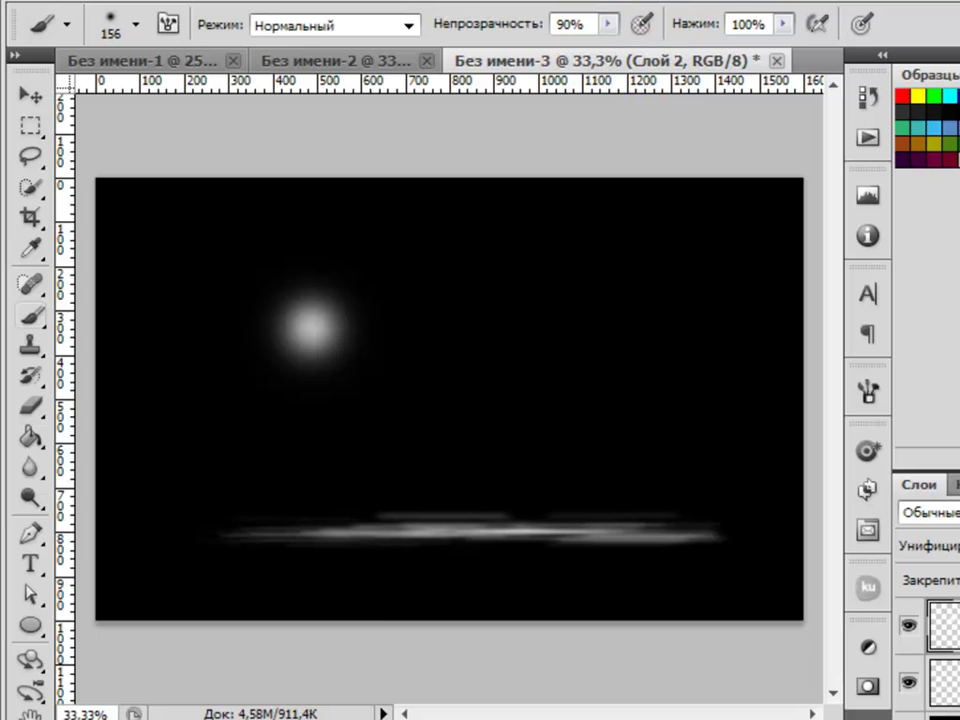
right_click(375, 315)
left_click(508, 364)
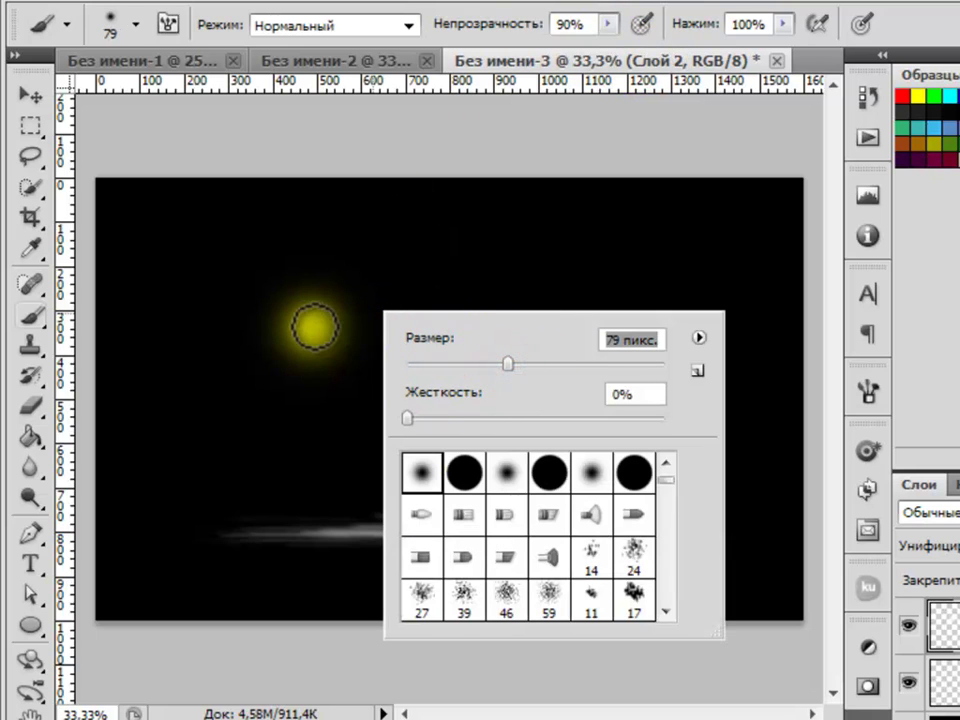
left_click(312, 330)
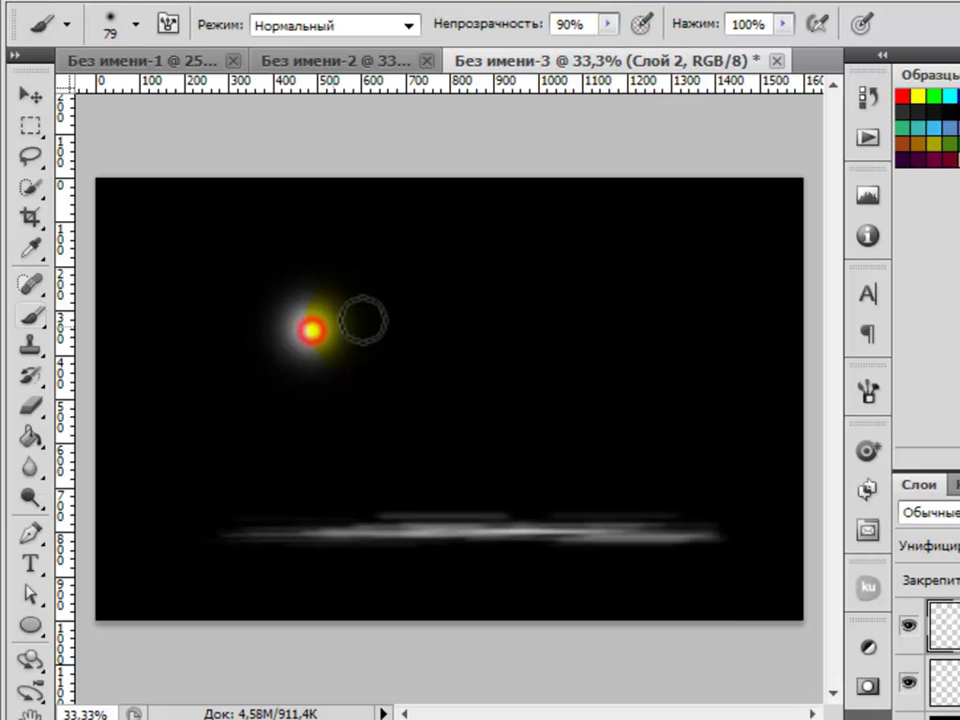
Paint the glow's white core with a 32 px brush at 100% opacity and move the glow onto the streak's left end.
left_click(609, 26)
mouse_move(621, 30)
left_mouse_down()
mouse_move(611, 60)
mouse_move(656, 30)
left_mouse_up()
right_click(529, 306)
left_click(601, 357)
left_click(314, 334)
left_click(312, 330)
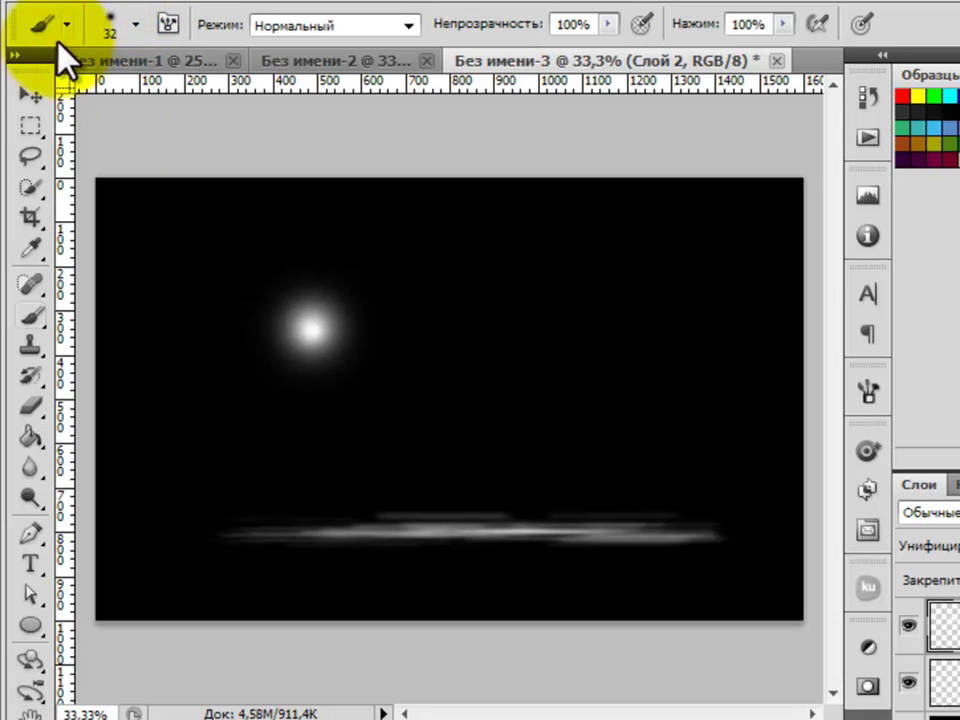
left_click(24, 95)
left_click_drag(310, 367, 246, 550)
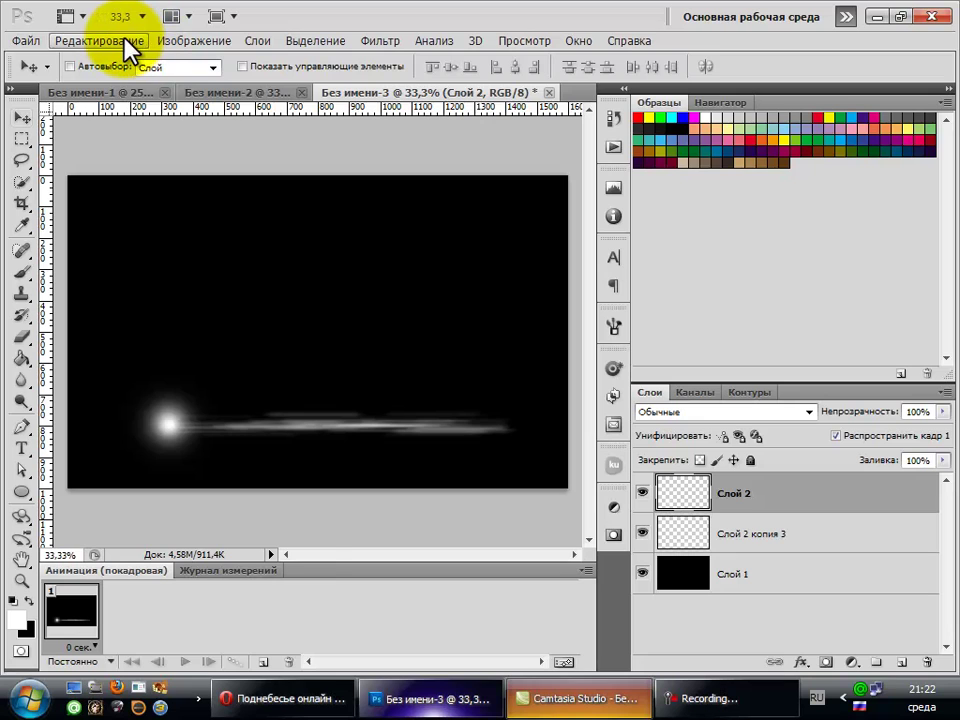
Warp the glow into a long, flat horizontal flare and shift it slightly left along the streak.
left_click(123, 41)
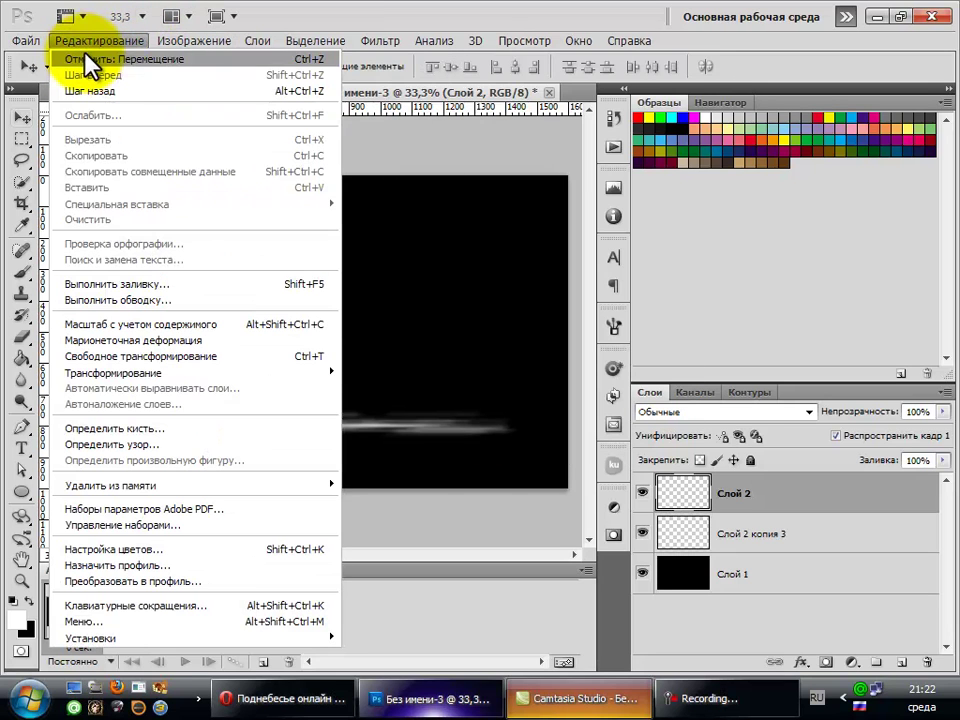
mouse_move(165, 373)
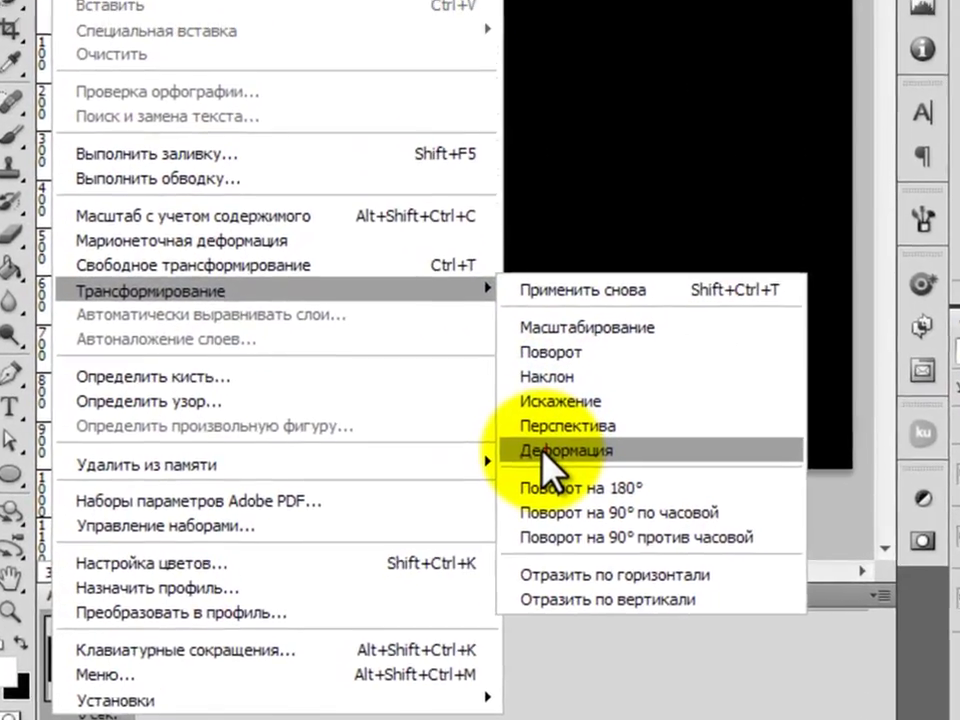
left_click(545, 452)
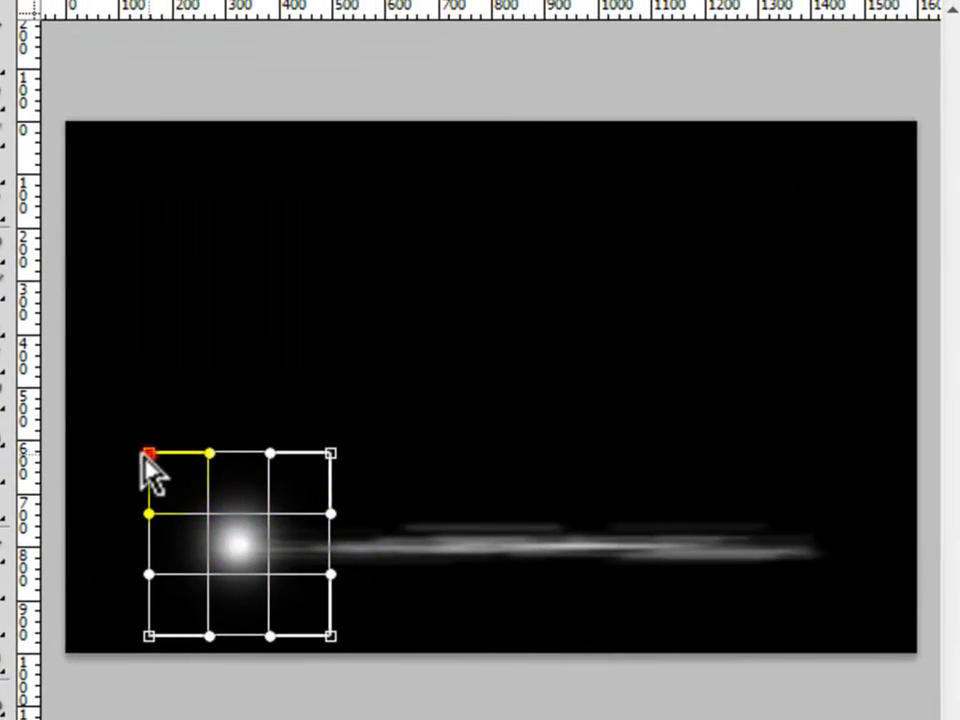
left_click_drag(148, 453, 4, 528)
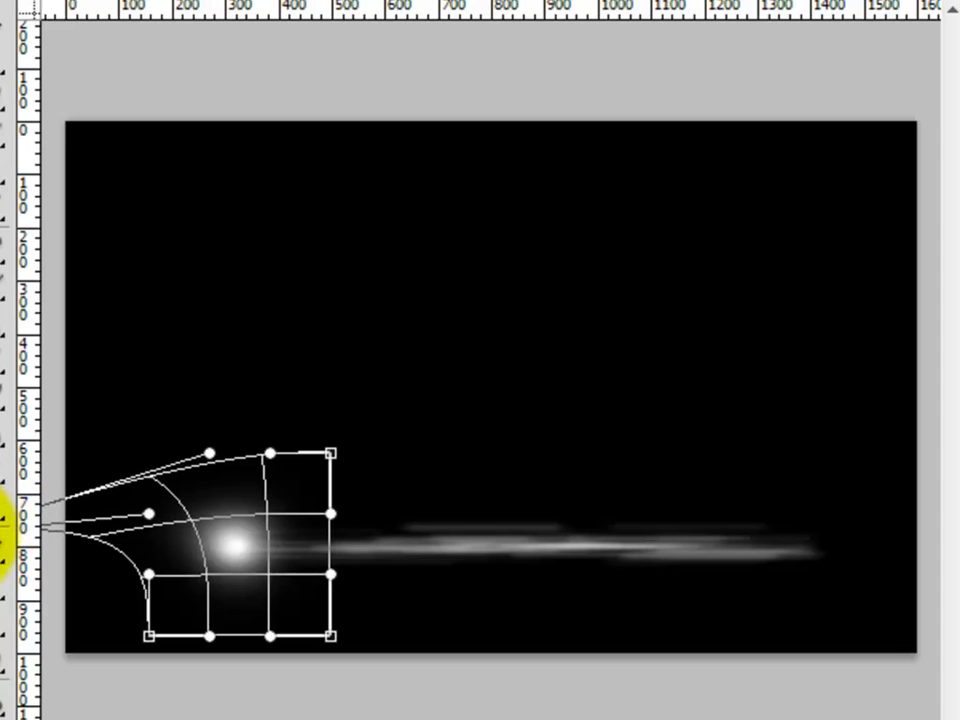
left_click_drag(146, 636, 6, 493)
mouse_move(330, 452)
left_mouse_down()
mouse_move(396, 456)
mouse_move(609, 510)
mouse_move(770, 566)
left_mouse_up()
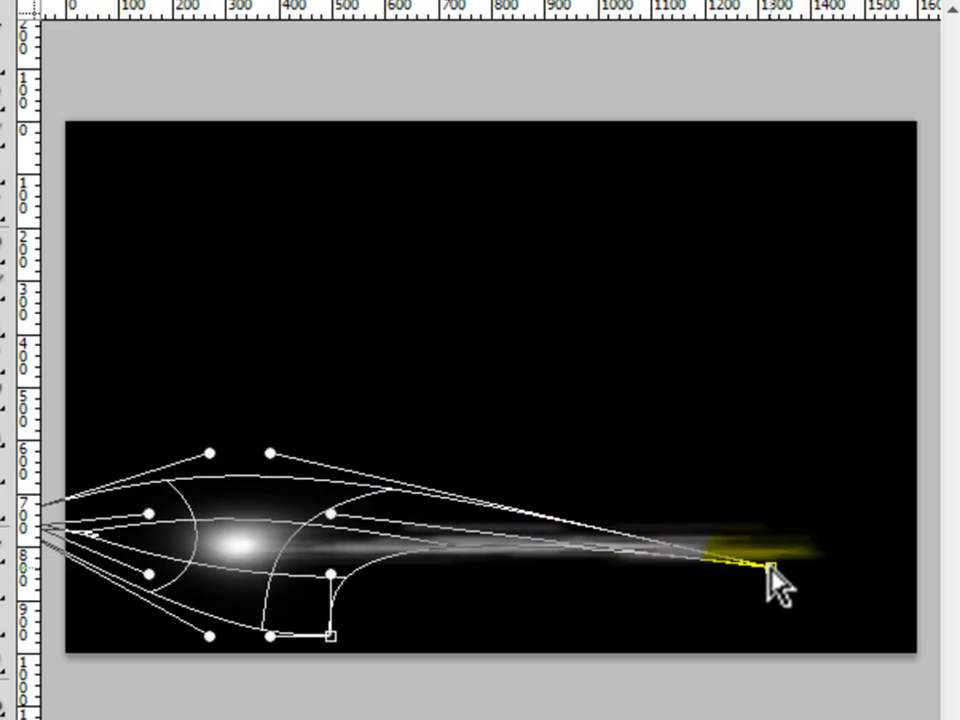
mouse_move(330, 636)
left_mouse_down()
mouse_move(506, 656)
mouse_move(806, 602)
mouse_move(908, 546)
left_mouse_up()
left_click_drag(771, 573, 935, 593)
mouse_move(378, 605)
left_mouse_down()
mouse_move(343, 553)
mouse_move(378, 560)
mouse_move(394, 544)
mouse_move(409, 551)
mouse_move(399, 545)
left_mouse_up()
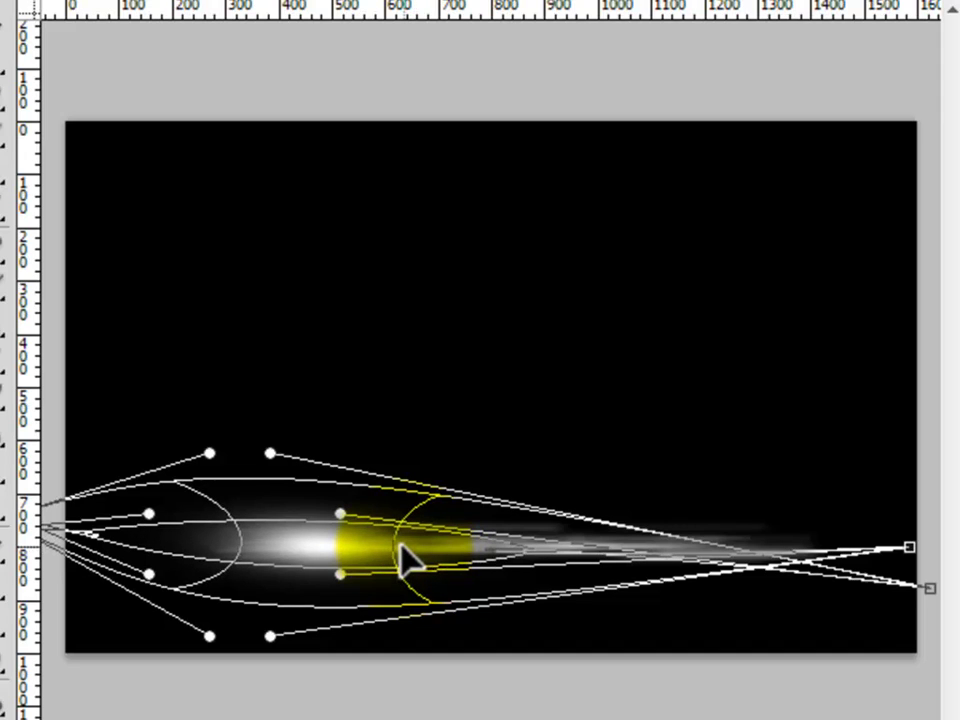
key("Return")
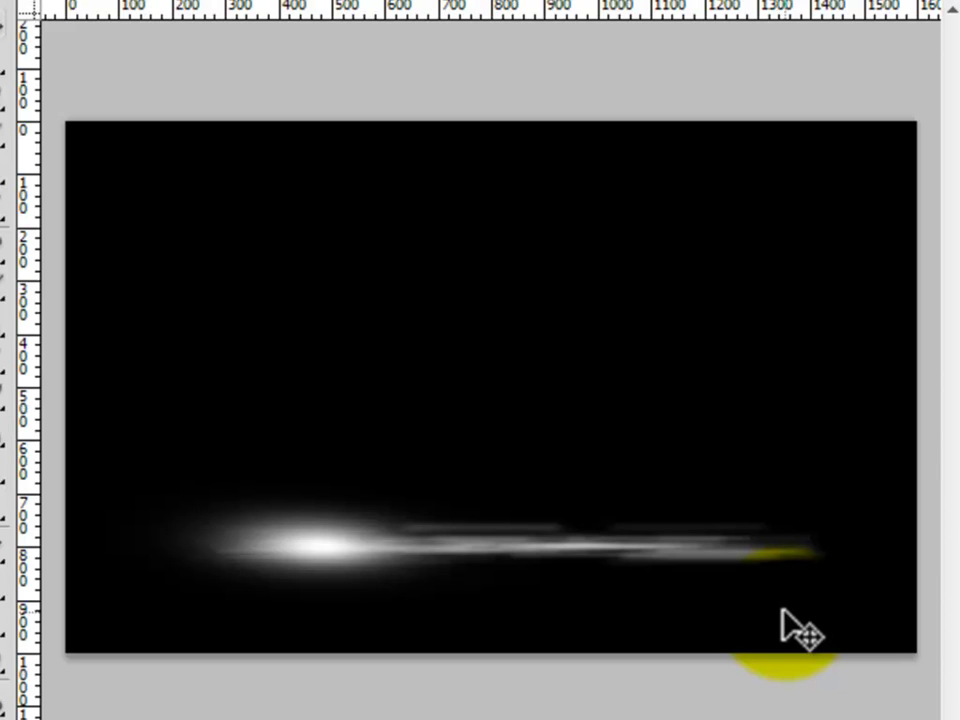
left_click(330, 555)
left_click_drag(328, 553, 286, 567)
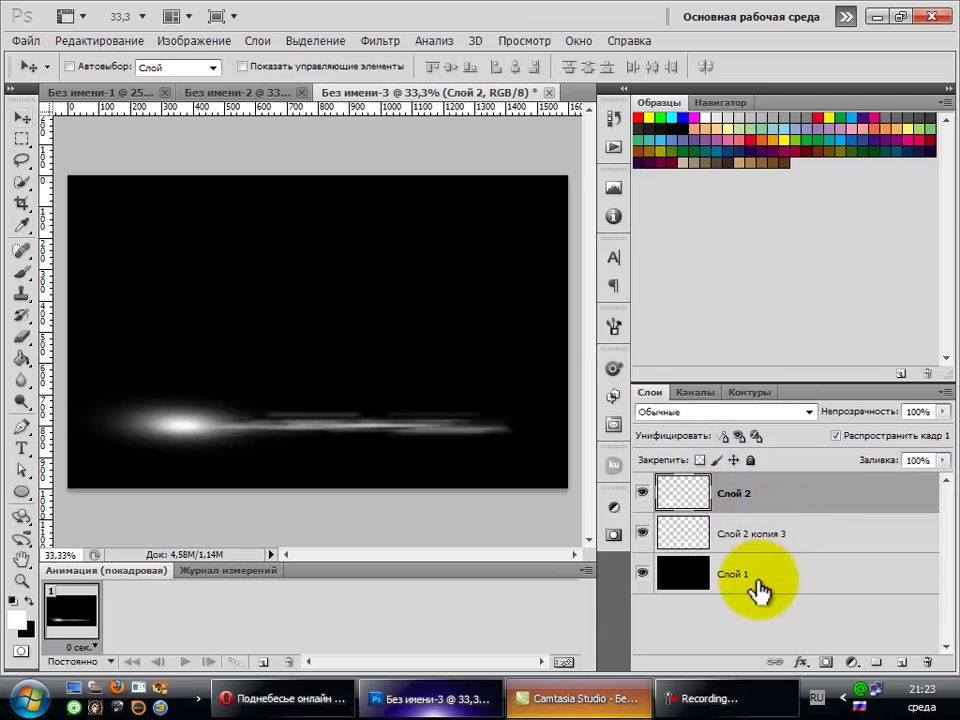
Add a Color Balance adjustment layer above the flare and shift the shadows toward blue.
left_click(853, 664)
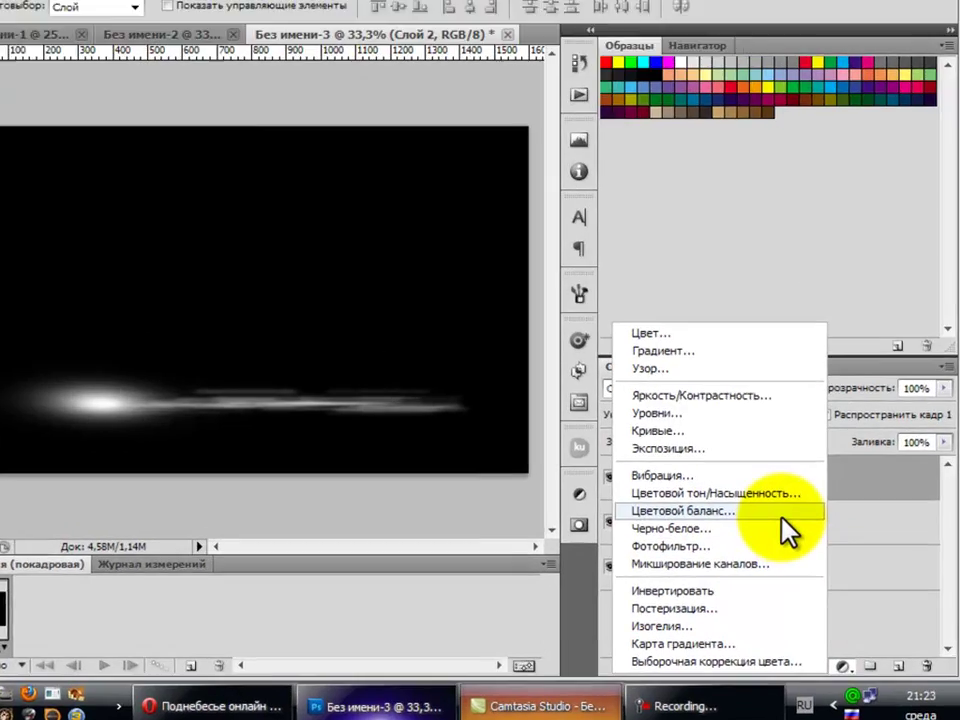
left_click(790, 522)
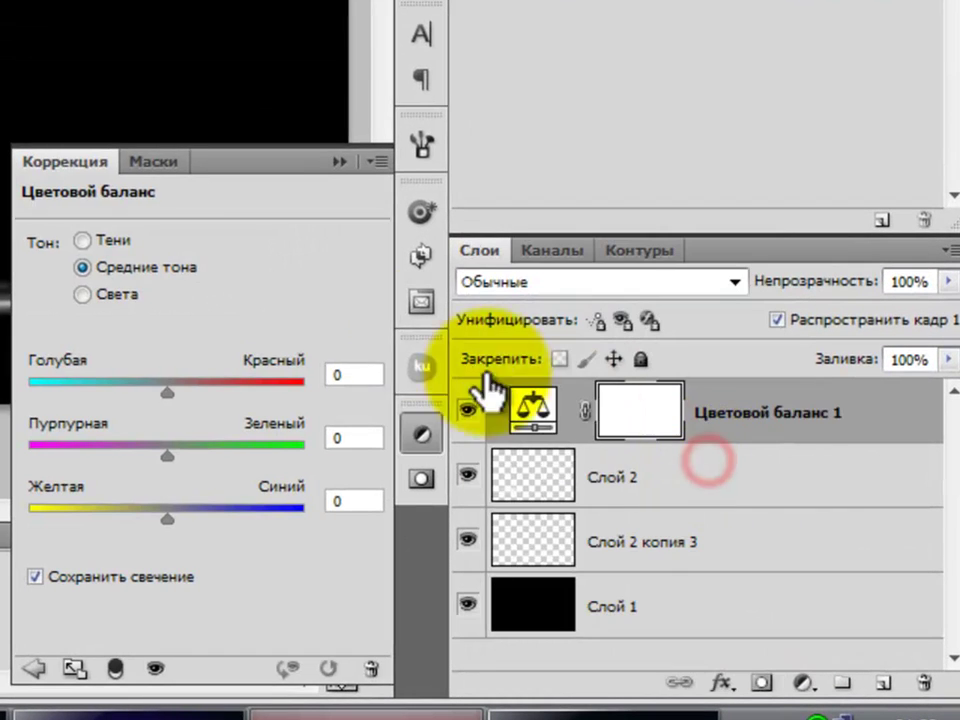
left_click(111, 241)
left_click_drag(167, 392, 254, 410)
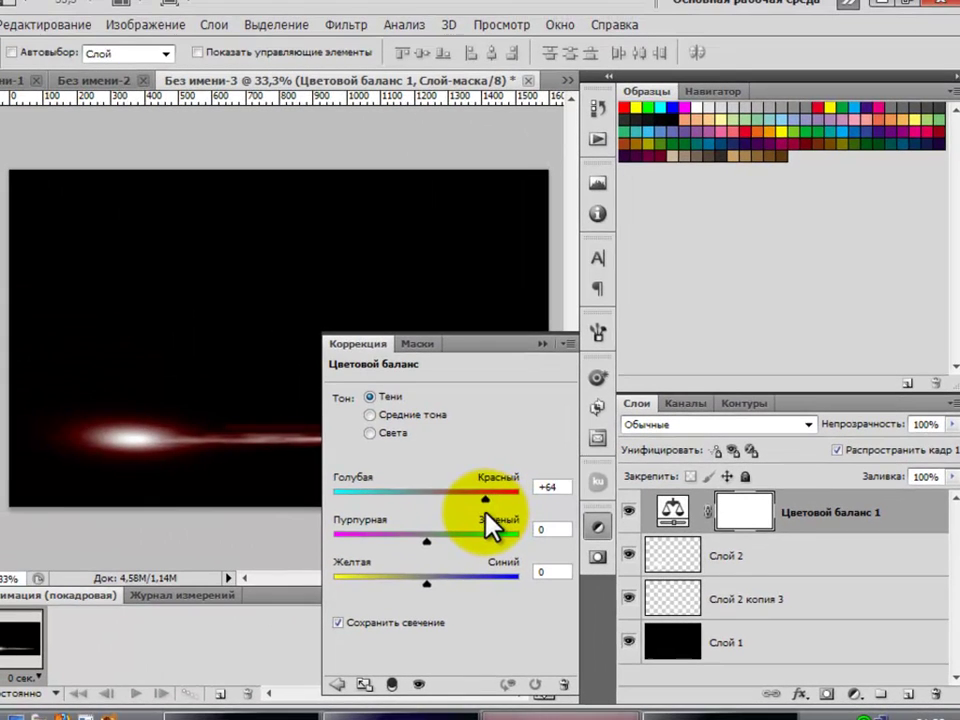
left_click_drag(485, 513, 362, 545)
left_click(424, 537)
left_click(425, 538)
left_click_drag(426, 580, 477, 548)
Set the Color Balance midtones to +22 cyan-red, -43 magenta-green and +45 yellow-blue.
left_click(370, 414)
left_click_drag(426, 580, 466, 577)
left_click_drag(428, 543, 386, 545)
mouse_move(429, 504)
left_mouse_down()
mouse_move(465, 501)
mouse_move(394, 501)
mouse_move(446, 512)
left_mouse_up()
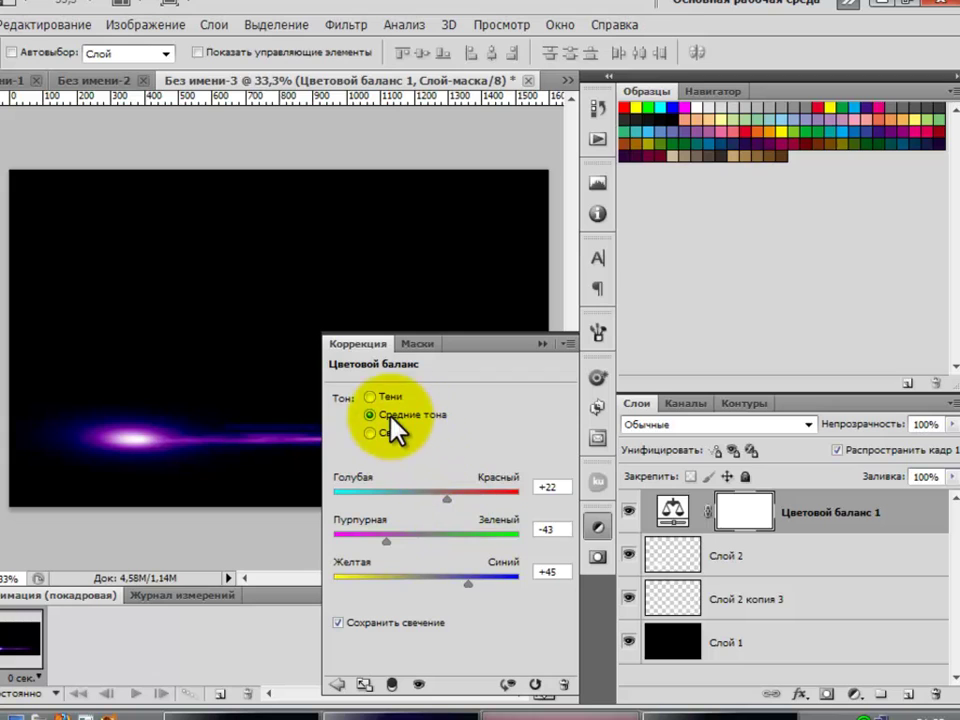
Set the Color Balance highlights to -20 cyan-red, -39 magenta-green and -62 yellow-blue, and collapse the adjustment settings.
left_click(372, 433)
left_click_drag(422, 543, 369, 587)
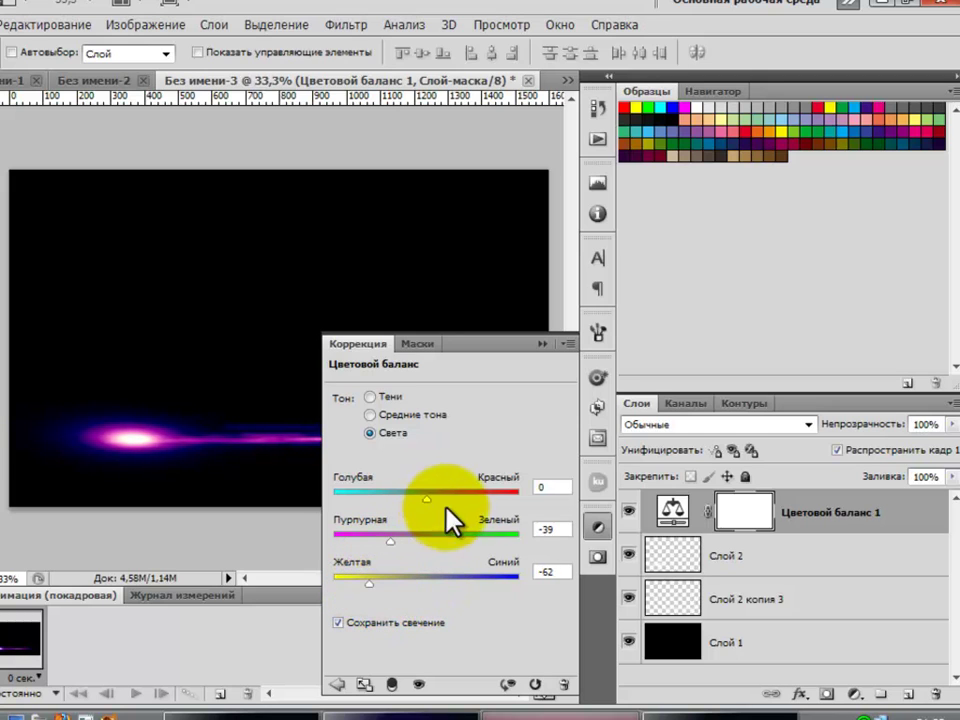
left_click_drag(454, 504, 408, 508)
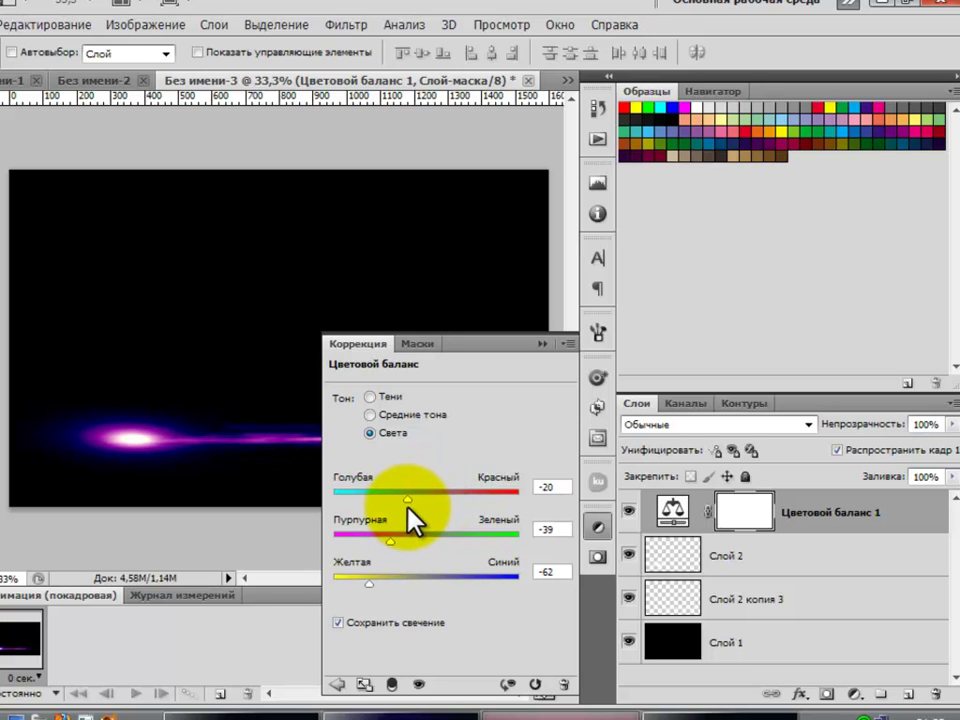
left_click(541, 343)
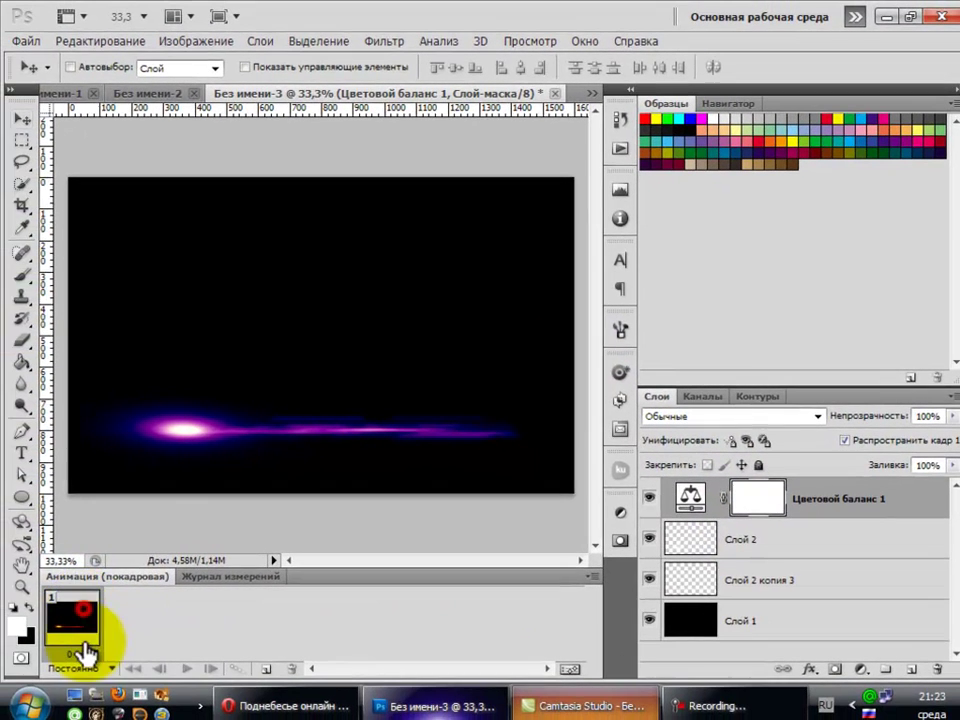
Set the first animation frame's delay to 0.1 seconds and duplicate the frame.
left_click(84, 648)
left_click(125, 486)
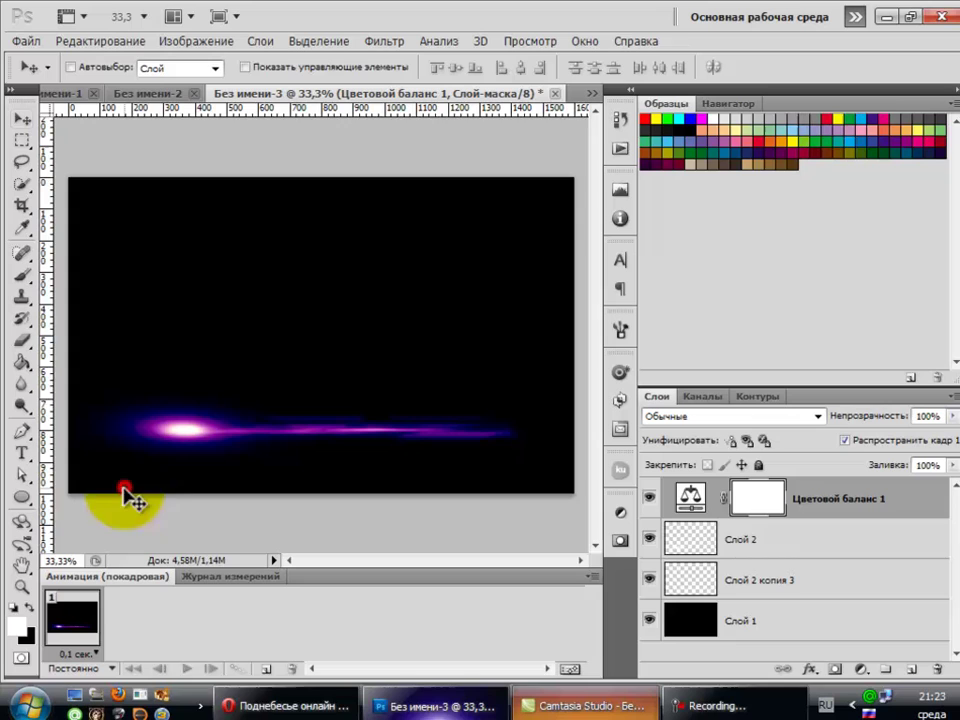
left_click(266, 669)
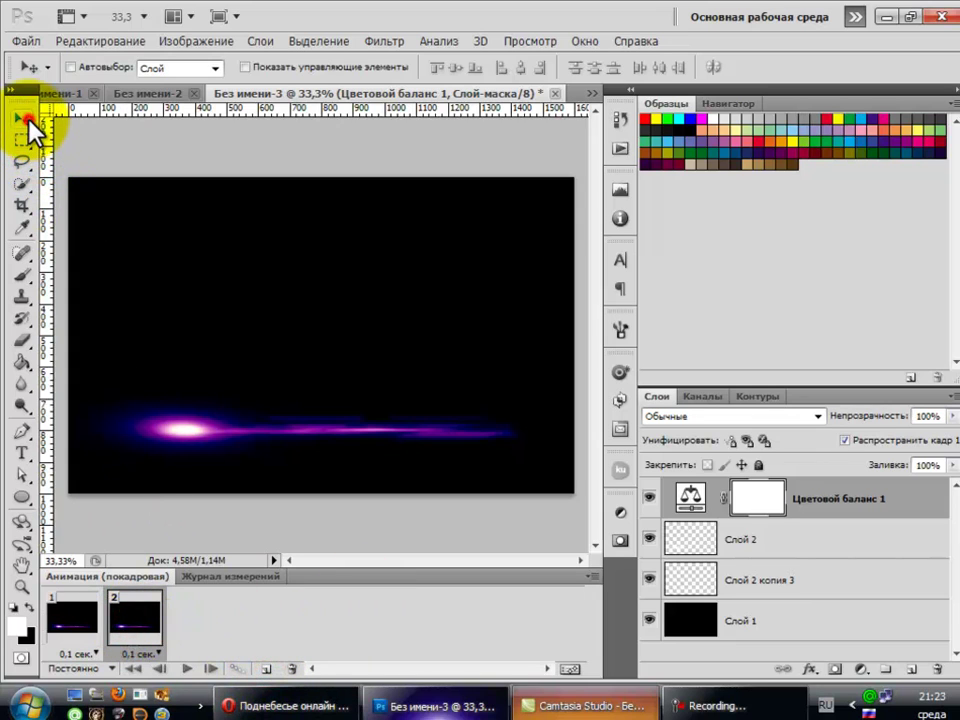
In frame 2, move the flare on Слой 2 to the right end of the streak.
left_click(751, 563)
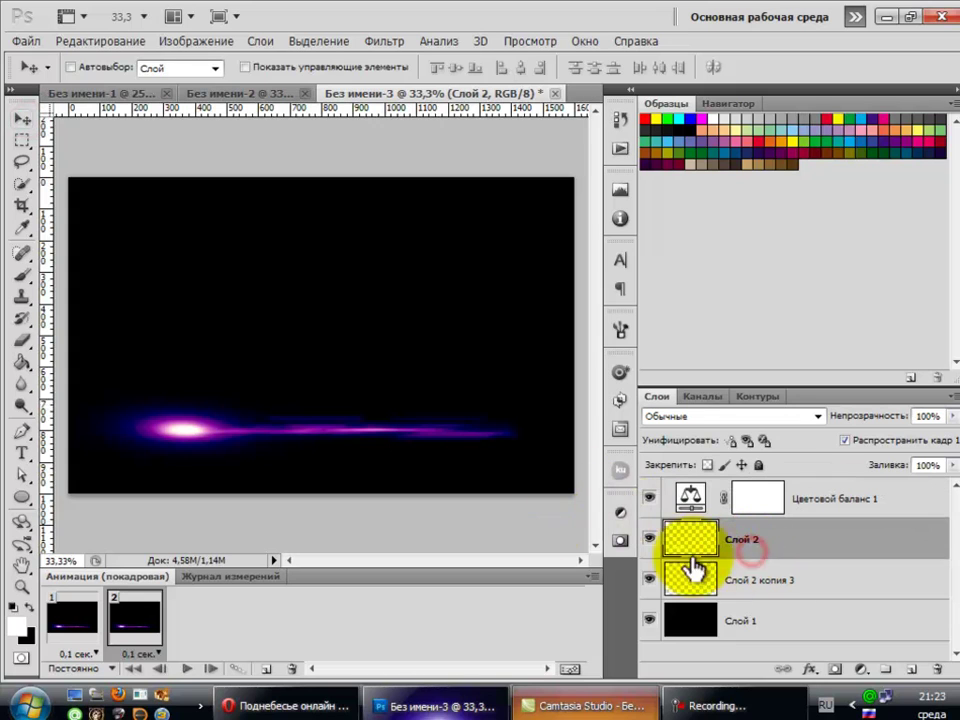
left_click_drag(183, 438, 487, 442)
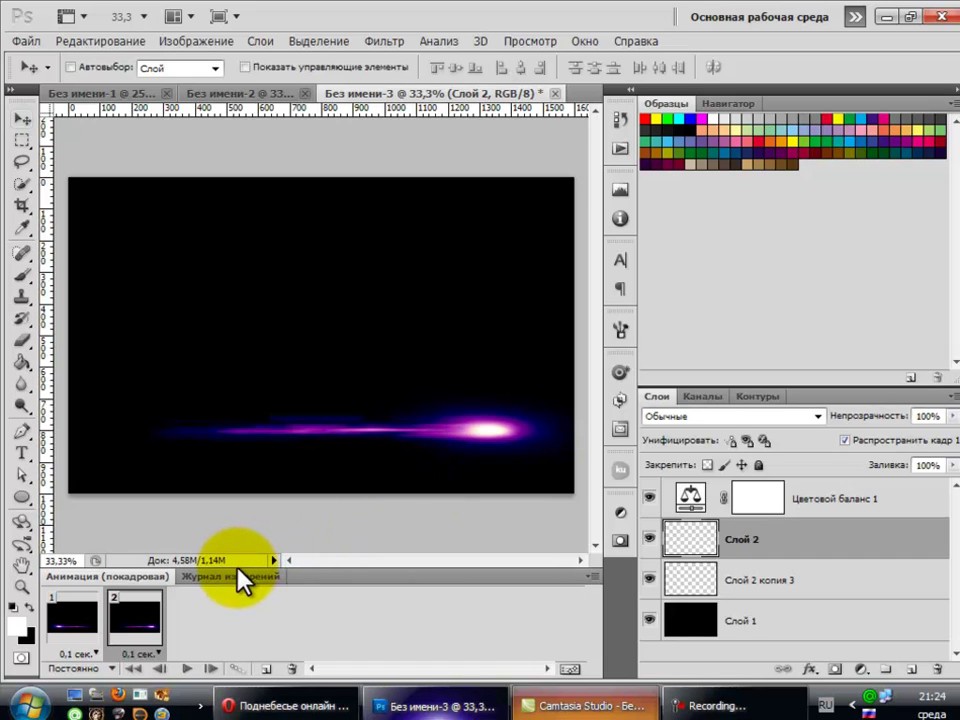
Duplicate frame 1 and hide the flare layer Слой 2 in the first frame.
left_click(62, 630)
left_click(62, 630)
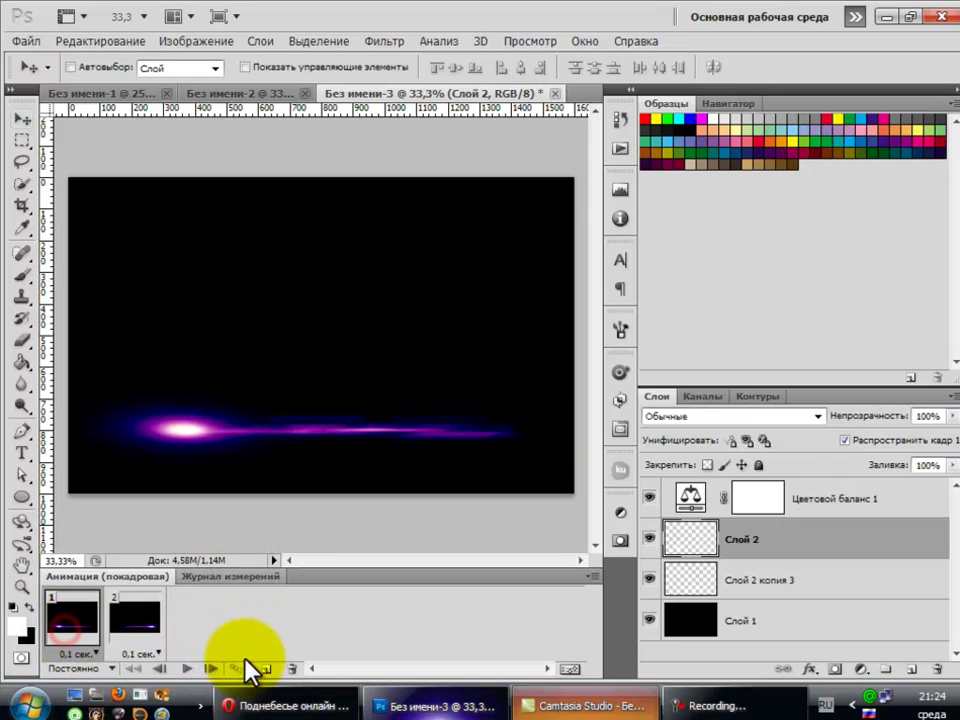
left_click(265, 670)
left_click(55, 625)
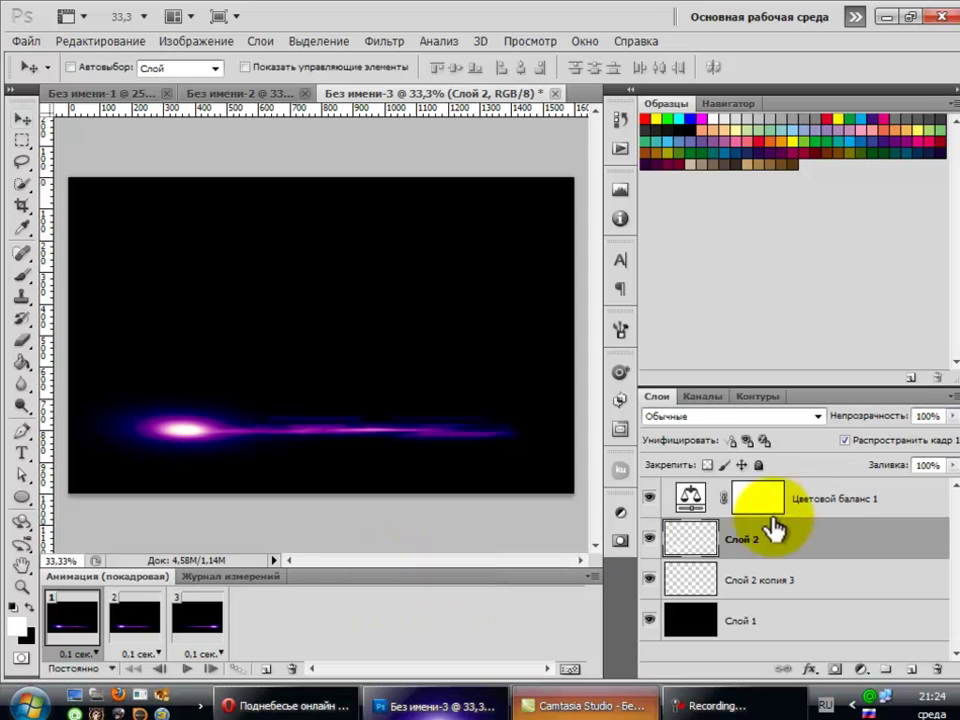
left_click(649, 539)
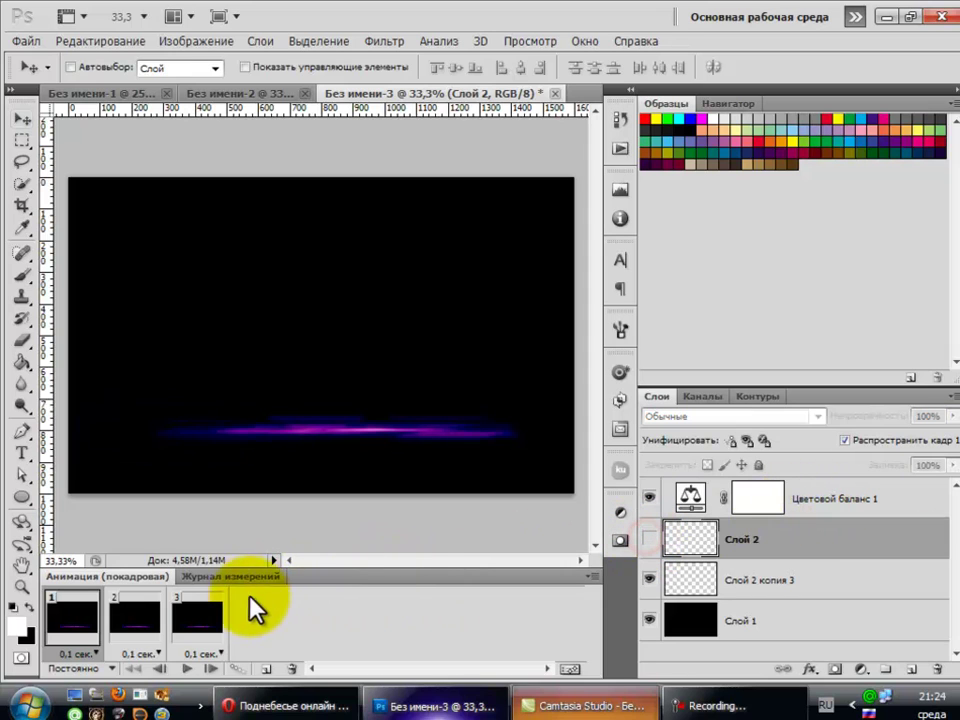
Show the flare layer Слой 2 in animation frames 2 and 3.
left_click(137, 622)
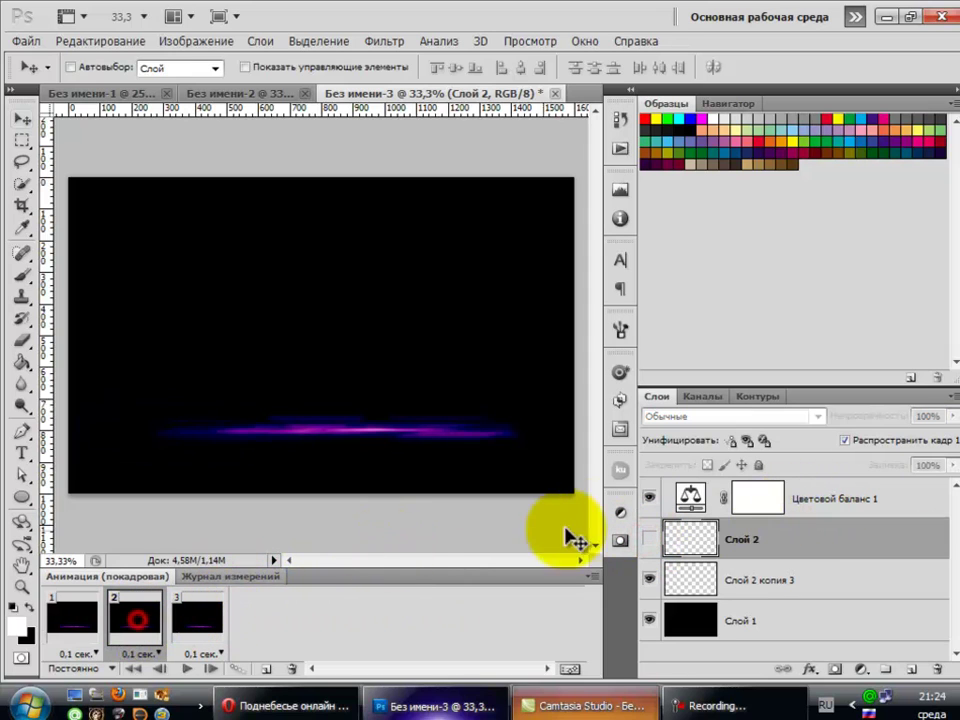
left_click(647, 539)
left_click(205, 625)
left_click(649, 539)
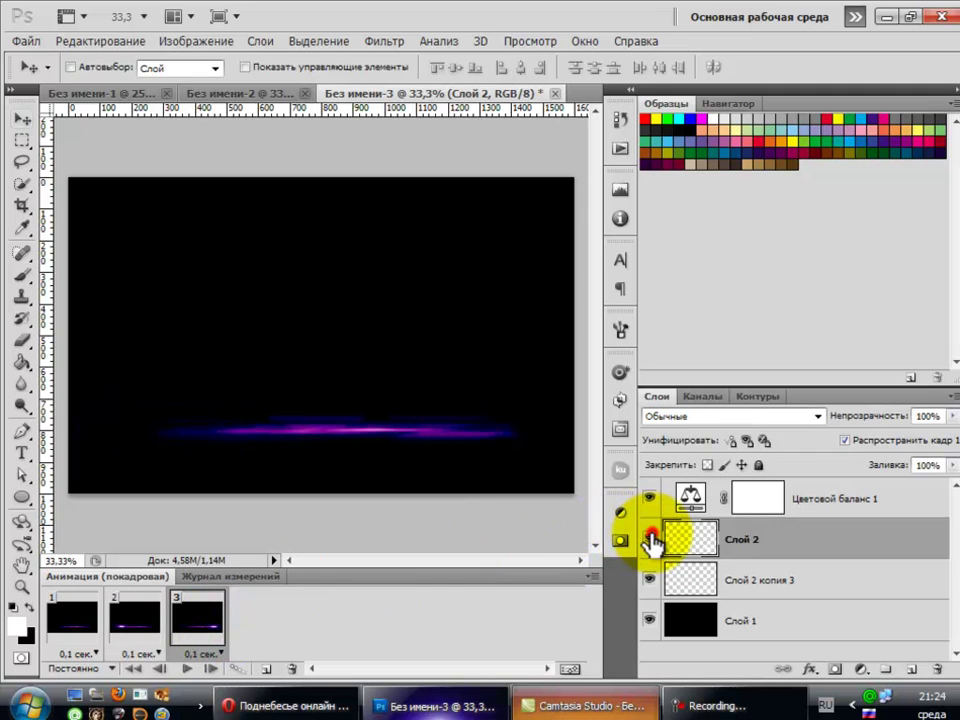
Duplicate frame 3 and hide the flare layer Слой 2 in the new fourth frame.
left_click(262, 671)
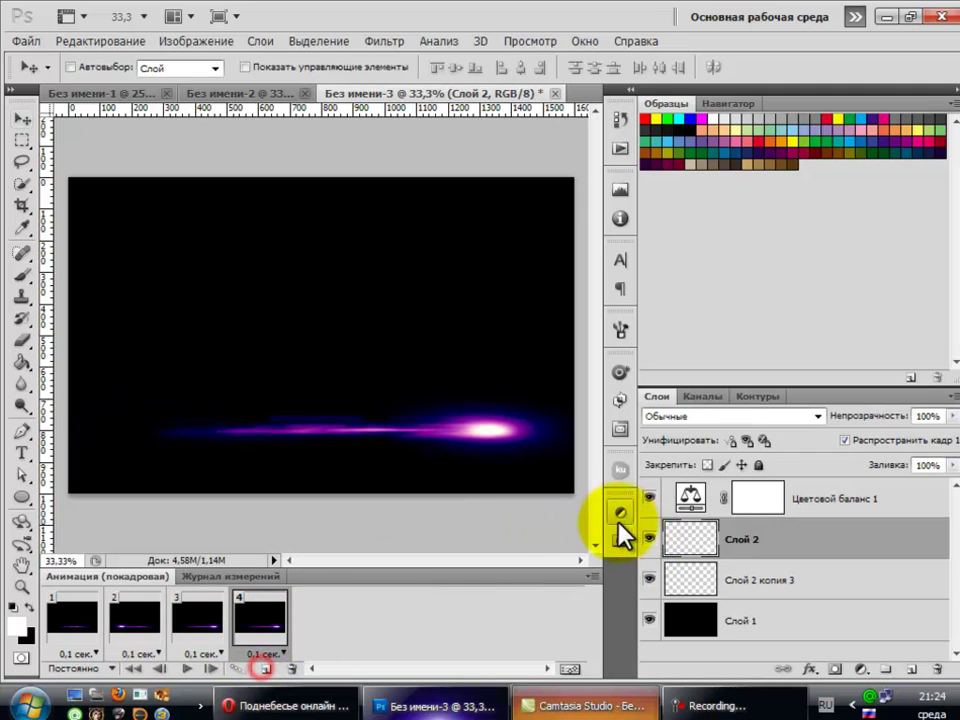
left_click(649, 539)
left_click(71, 617)
left_click(137, 632)
left_click(203, 632)
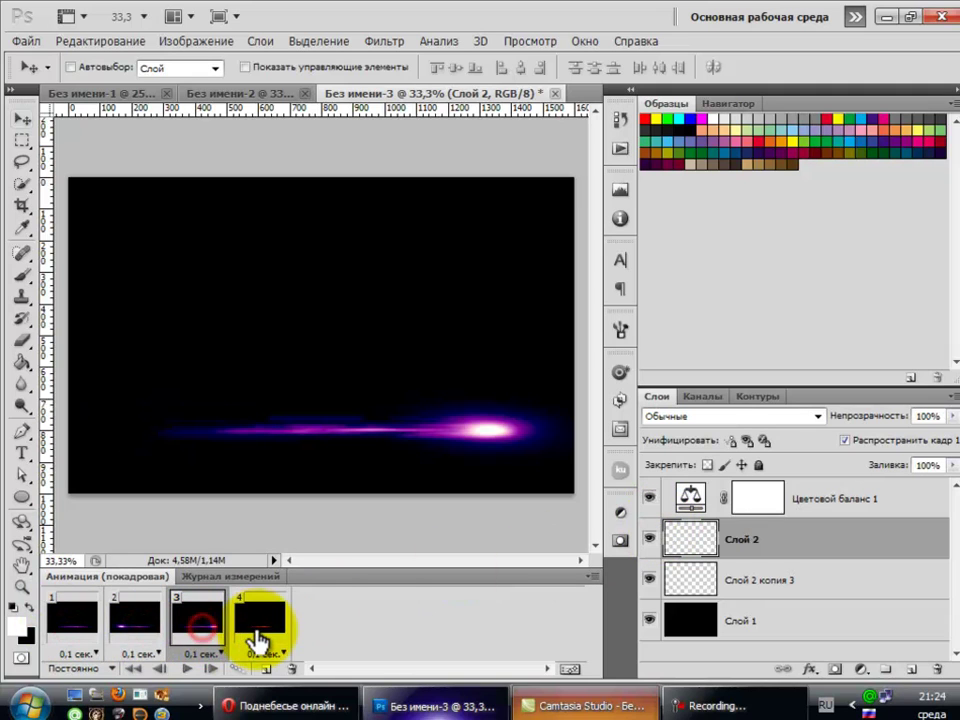
Tween frame 2 with the next frame, adding 10 in-between frames for all layers with position, opacity and effects.
left_click(138, 642)
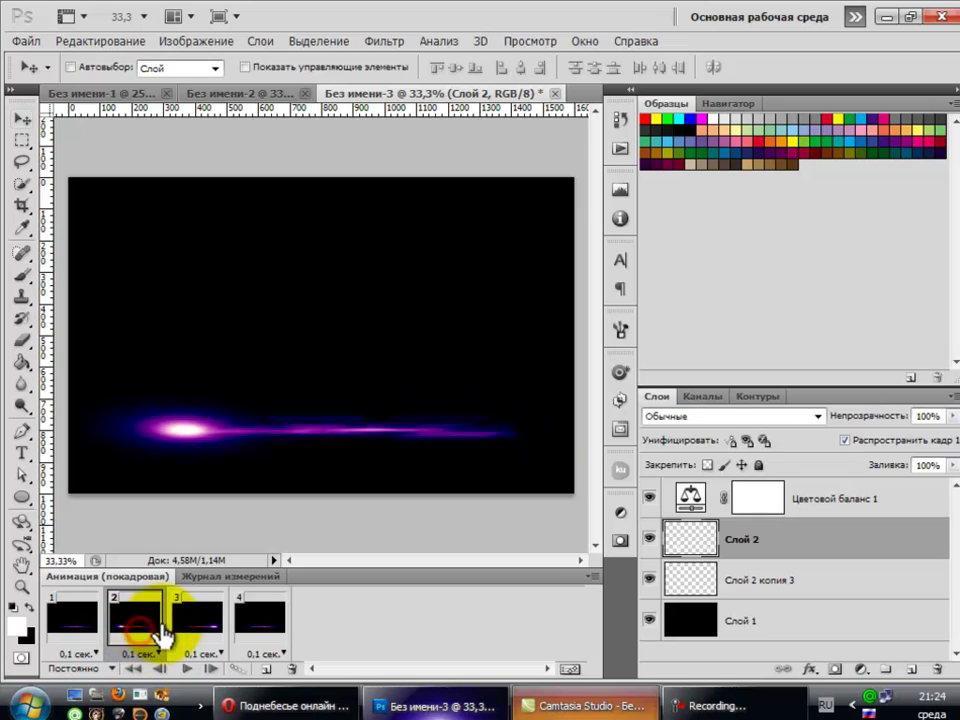
left_click(287, 670)
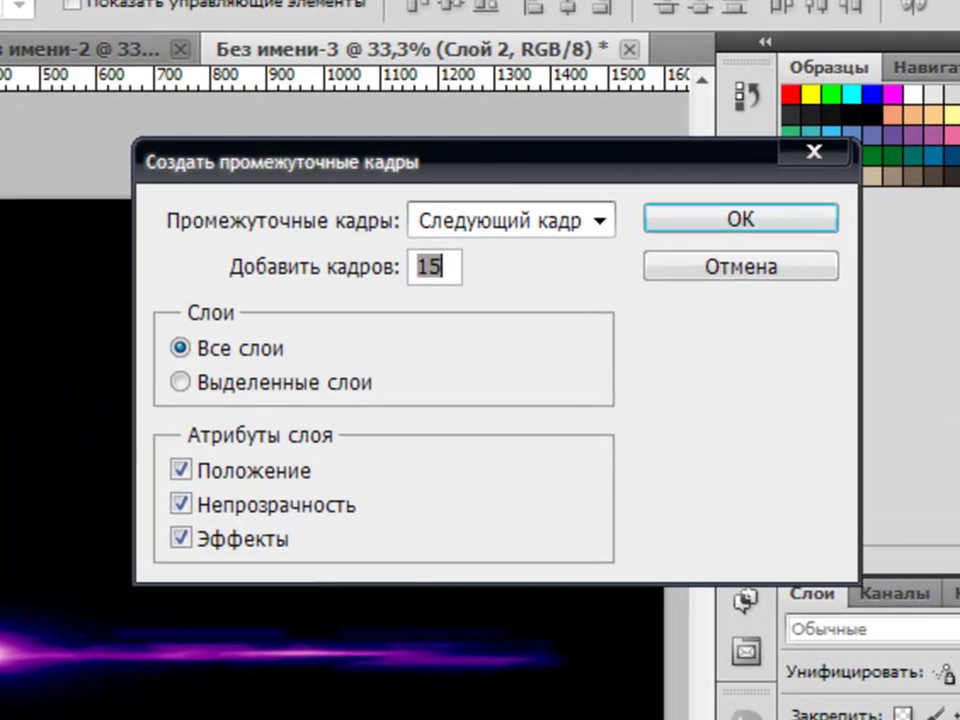
type("10")
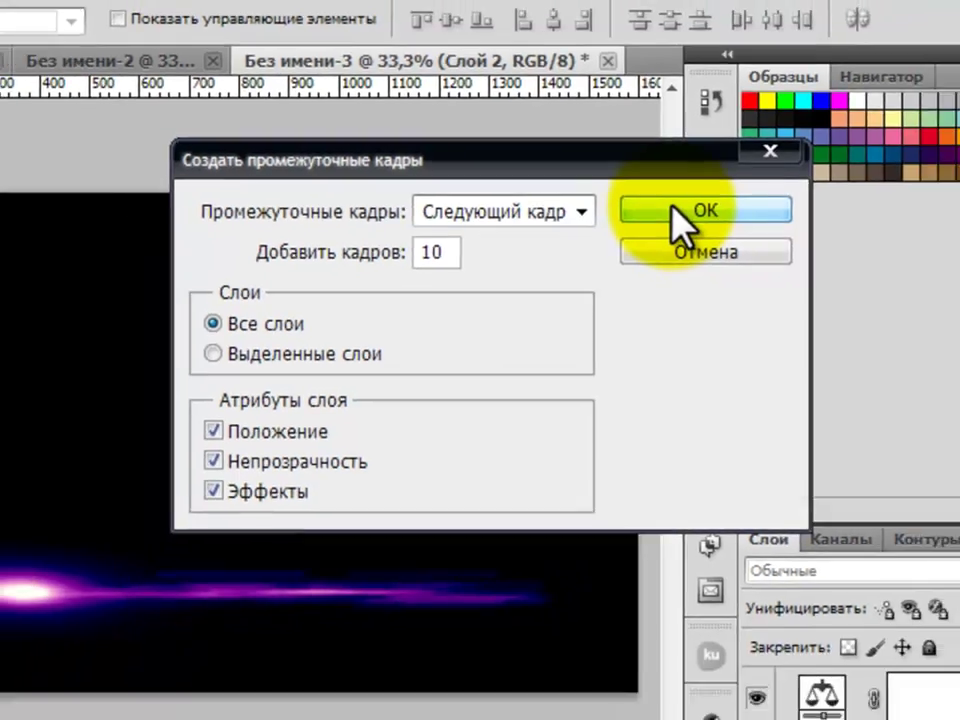
left_click(672, 206)
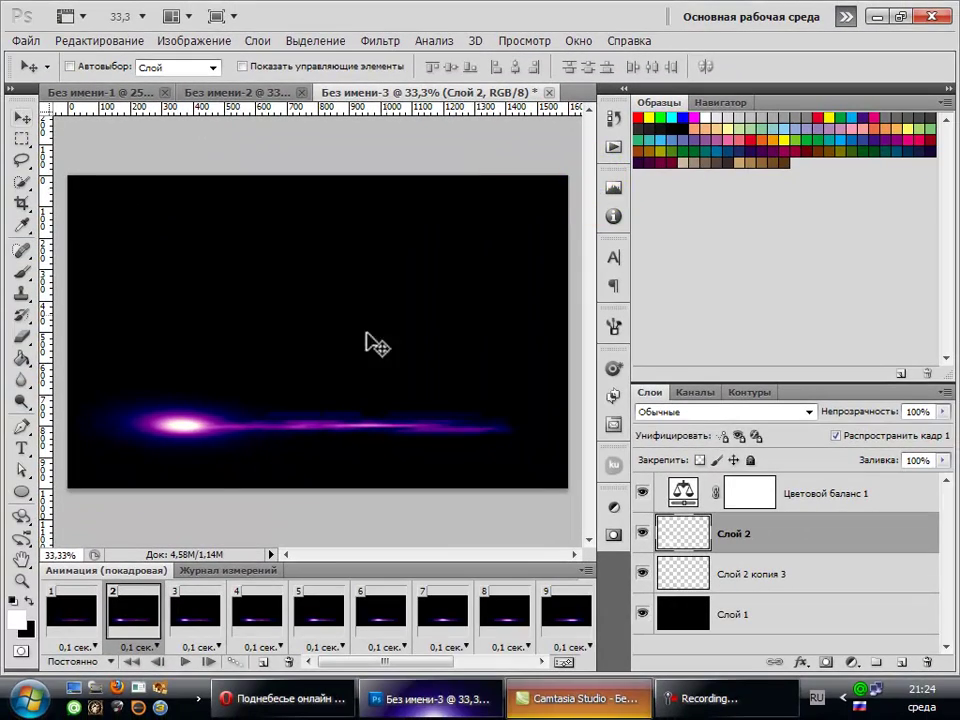
Lower the opacity of Слой 2 in frame 2 and set it to 20% in frame 3.
left_click(133, 603)
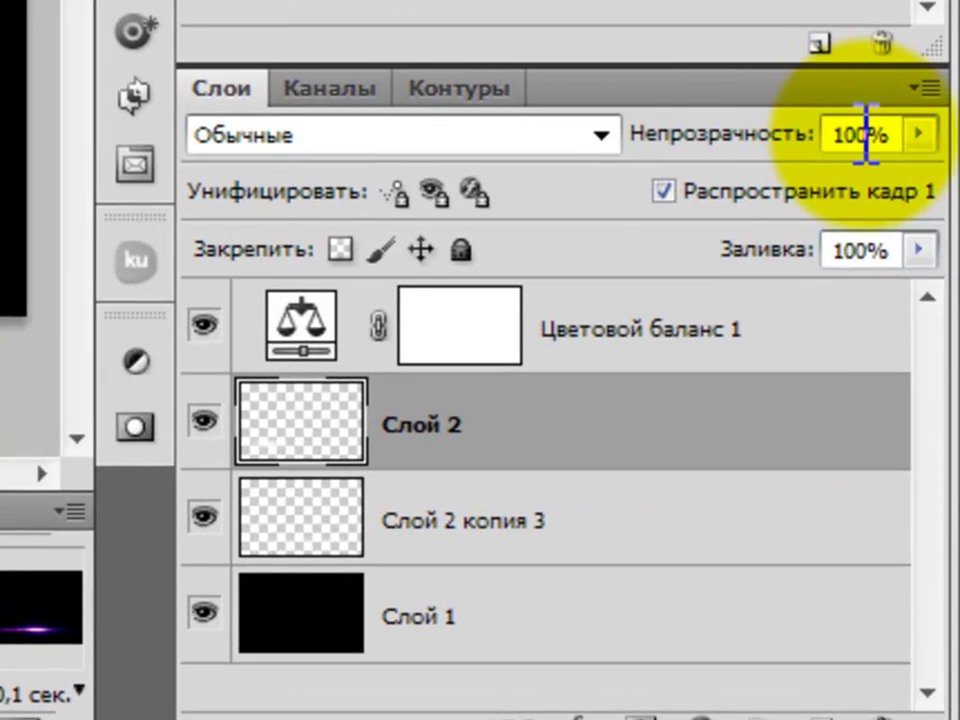
left_click(859, 131)
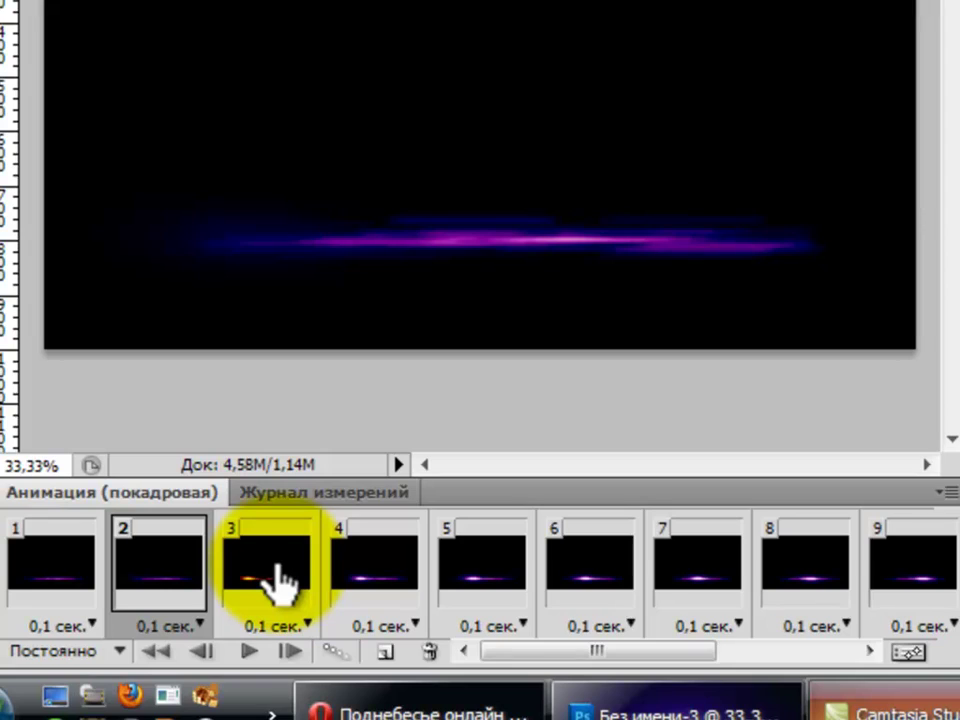
left_click(280, 585)
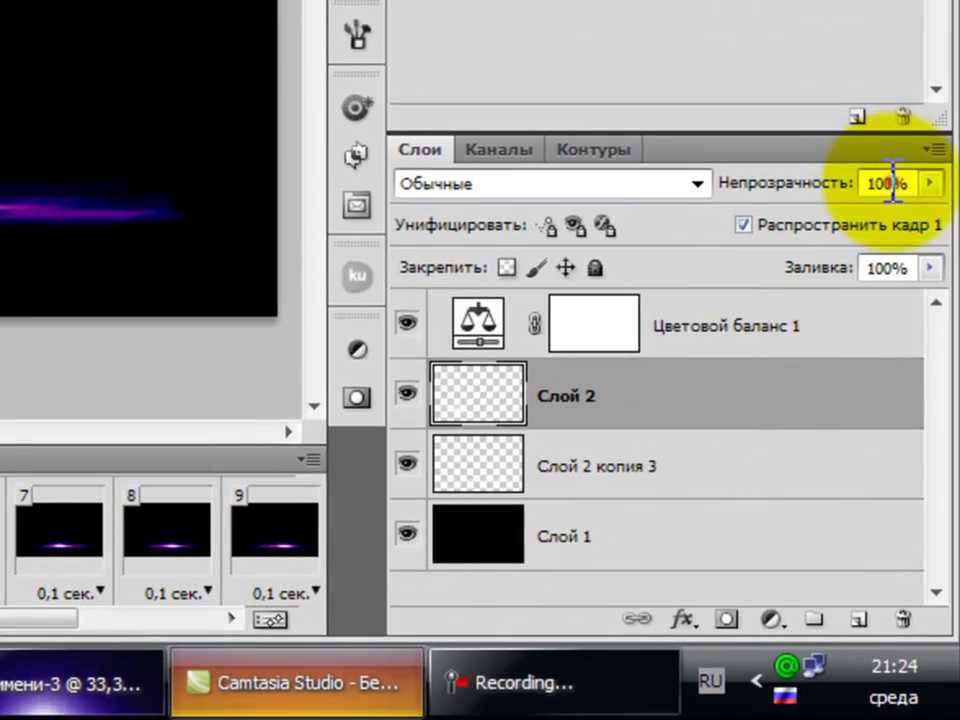
double_click(890, 183)
type("20")
key("Return")
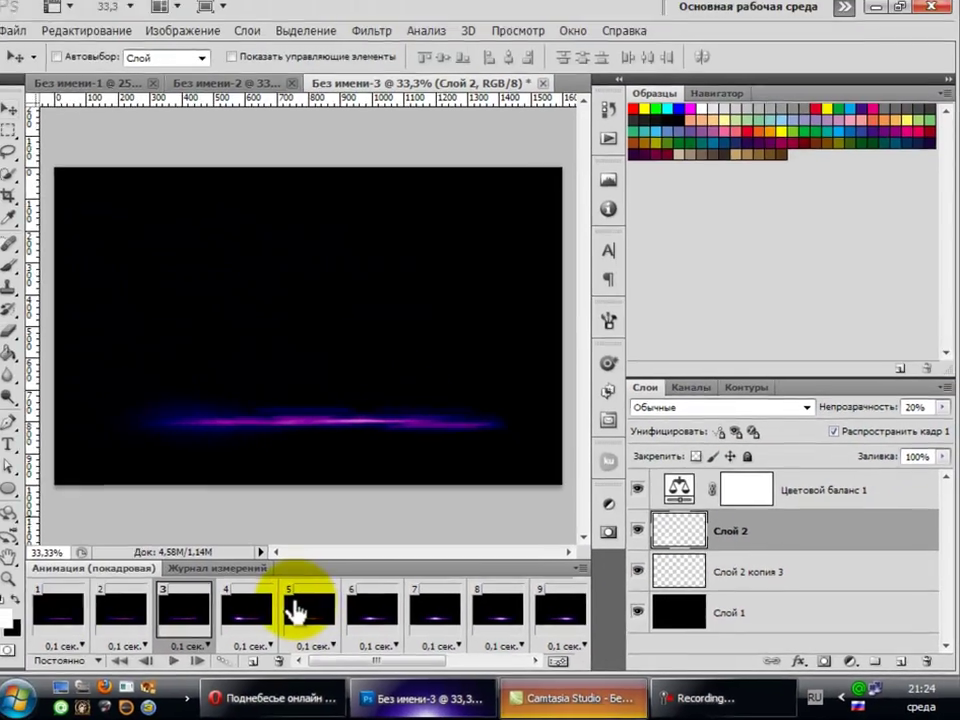
Set the opacity of Слой 2 to 30% in frame 4 and 40% in frame 5.
left_click(257, 615)
double_click(917, 411)
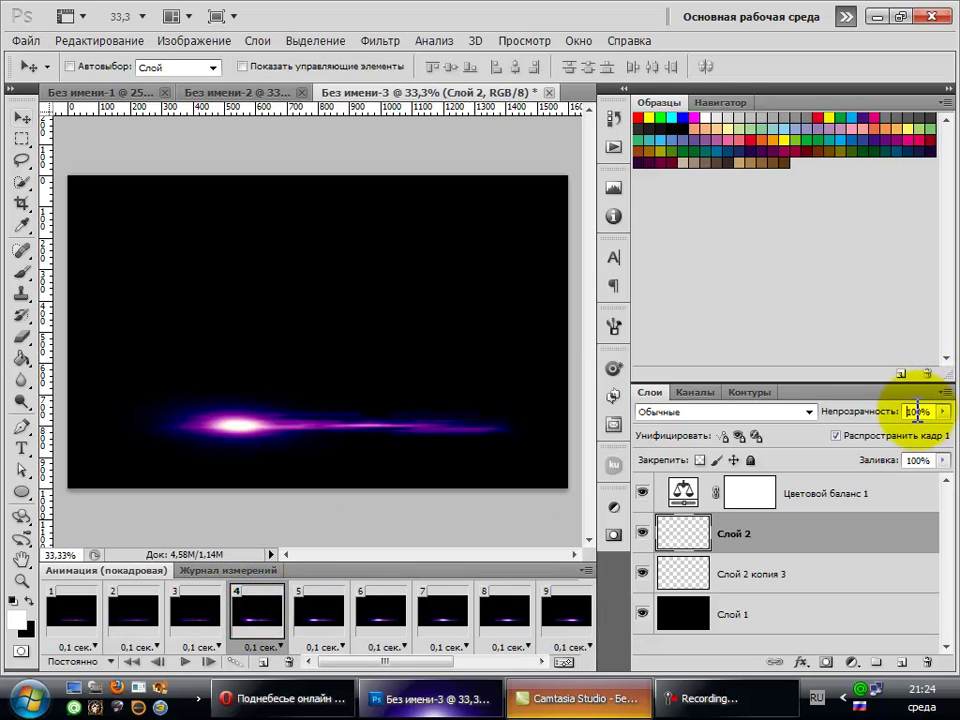
type("30")
key("Return")
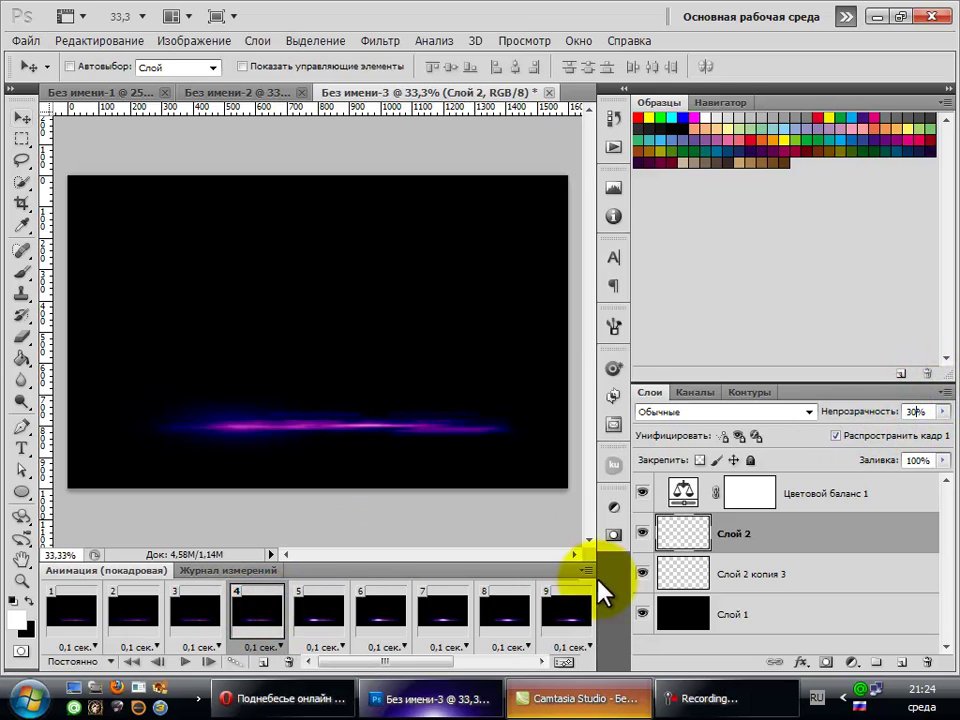
left_click(318, 612)
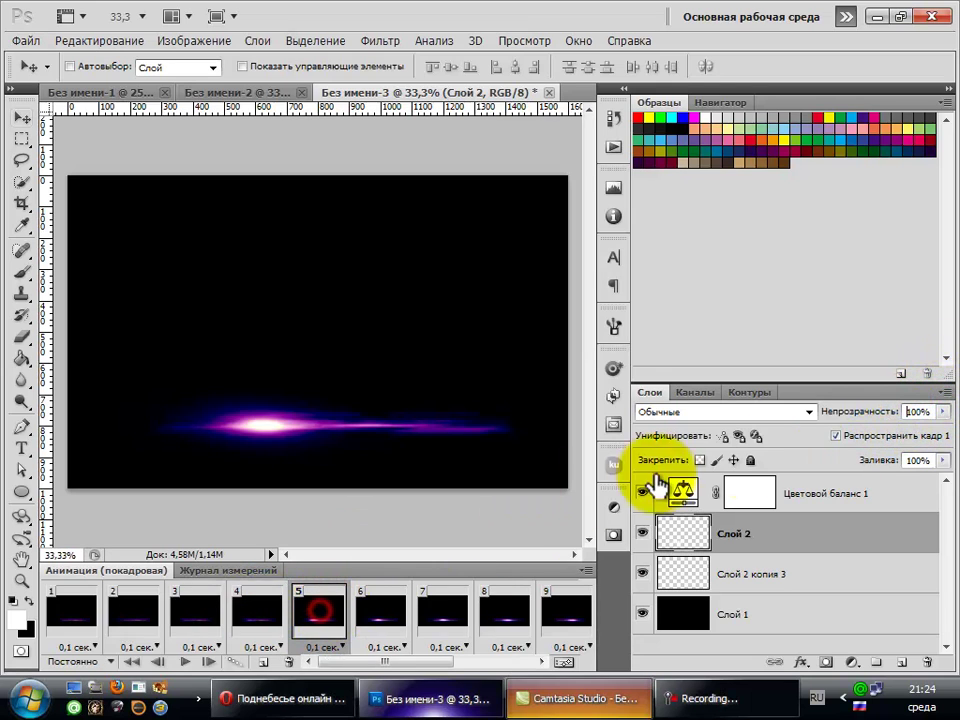
double_click(917, 411)
type("40")
key("Return")
Set the opacity of Слой 2 to 50% in frame 6 and 60% in frame 7.
left_click(381, 610)
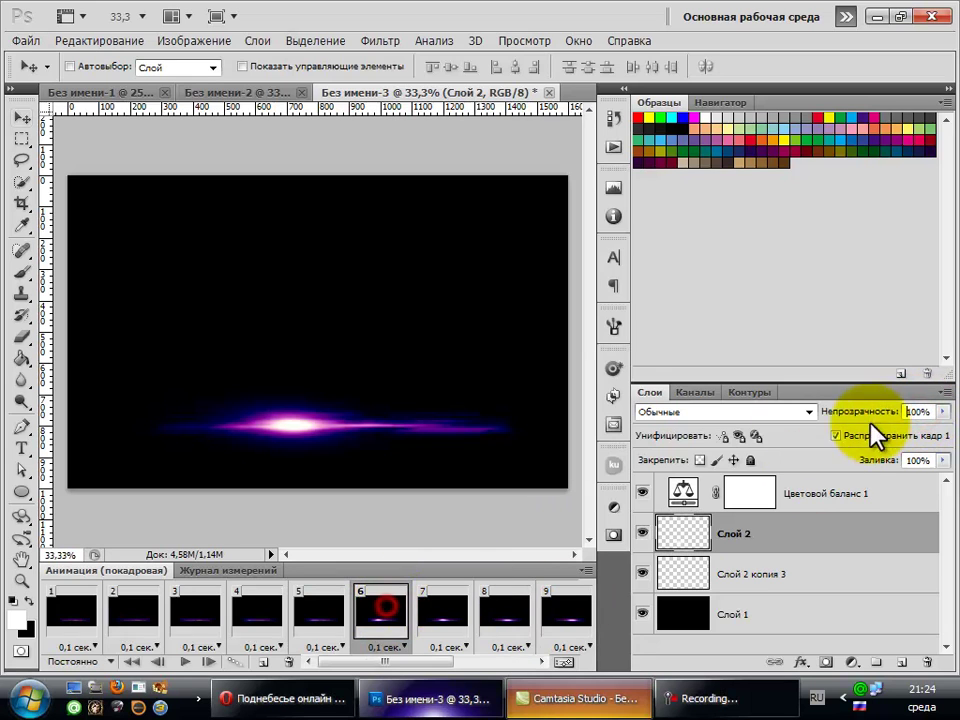
type("50")
key("Return")
left_click_drag(394, 662, 465, 662)
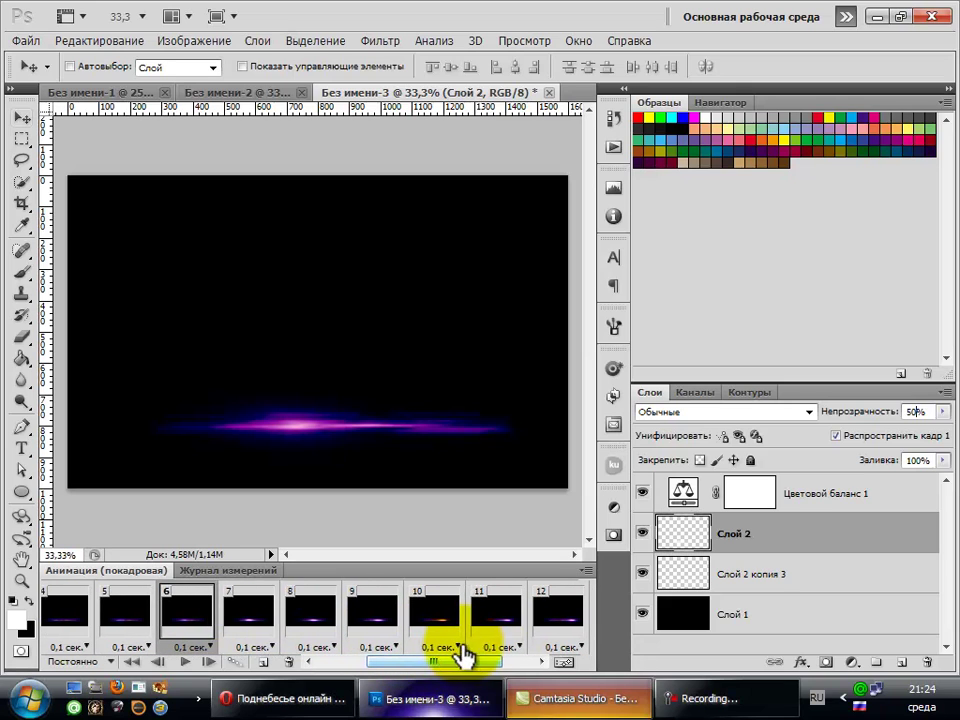
left_click(266, 620)
left_click(917, 411)
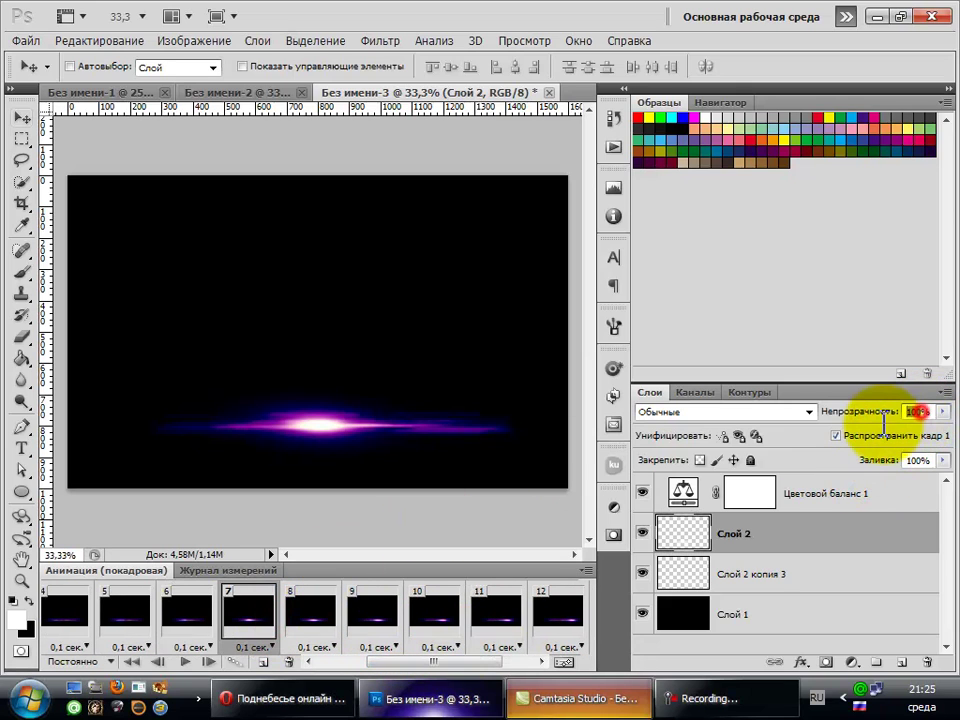
type("60")
key("Return")
Set the opacity of Слой 2 to 70% in frame 8 and 80% in frame 9.
left_click(338, 623)
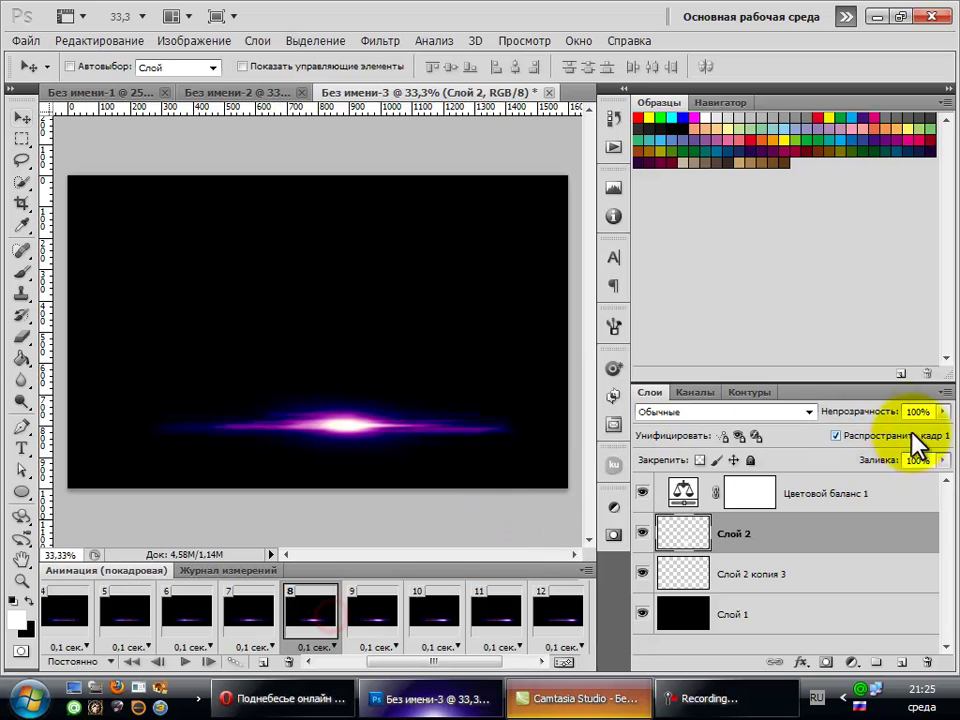
left_click(912, 411)
type("70")
key("Return")
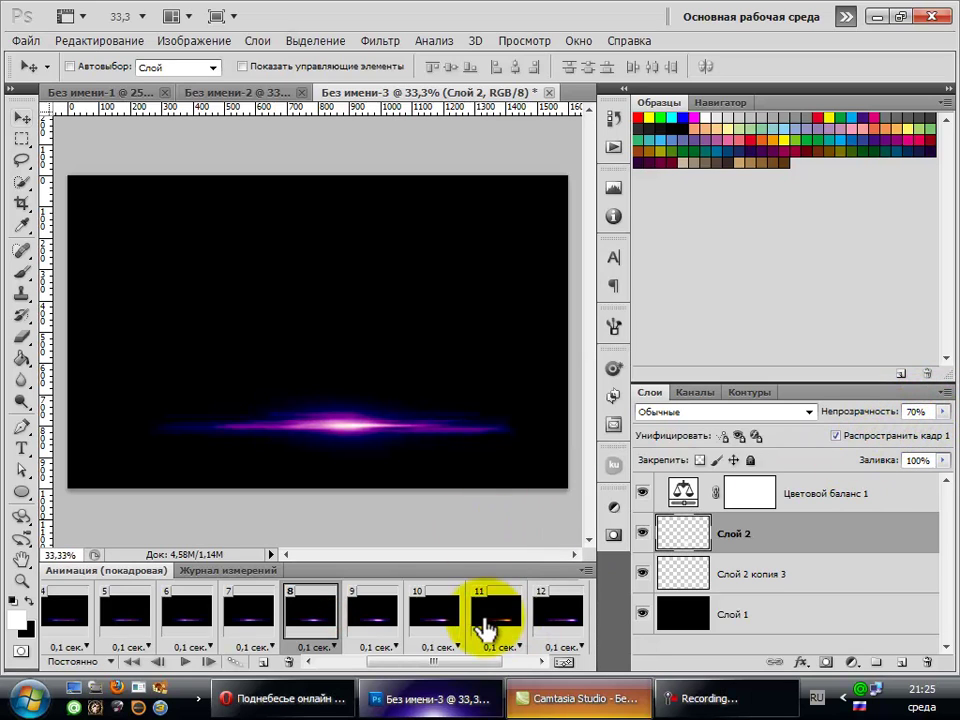
left_click(362, 618)
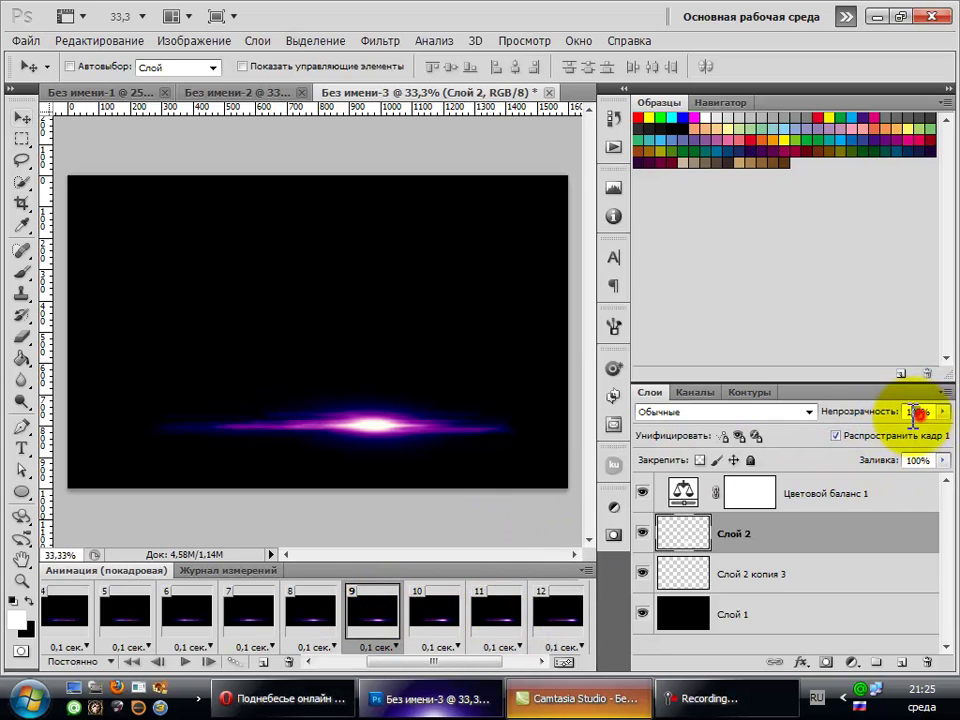
Set the opacity of Слой 2 to 90% in frame 10 and 50% in frame 11.
left_click(437, 606)
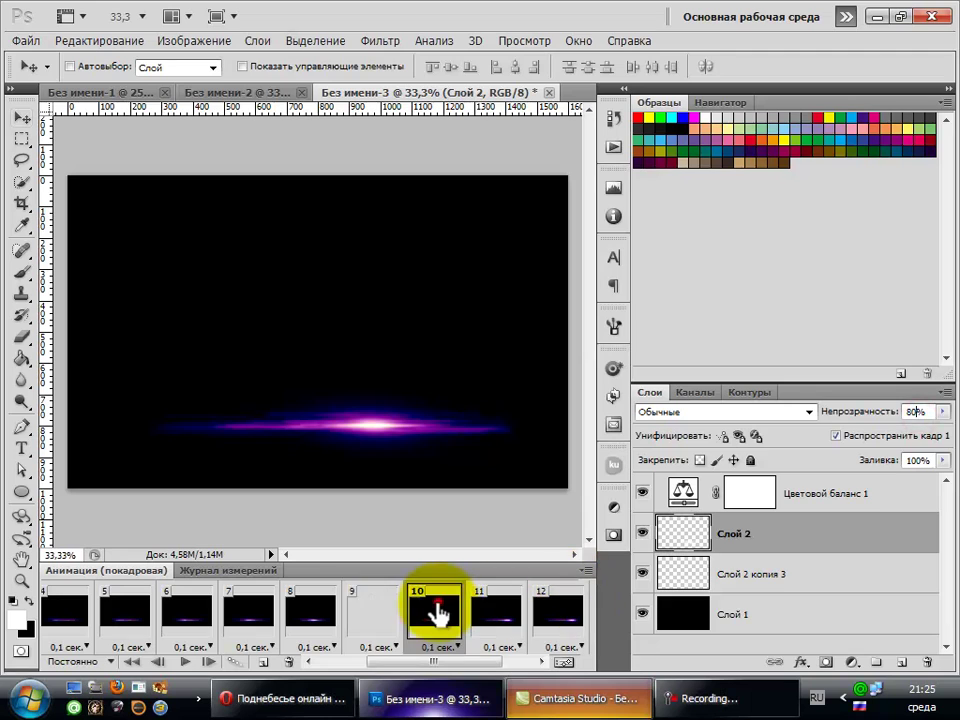
left_click(917, 411)
type("90")
key("Return")
left_click(490, 615)
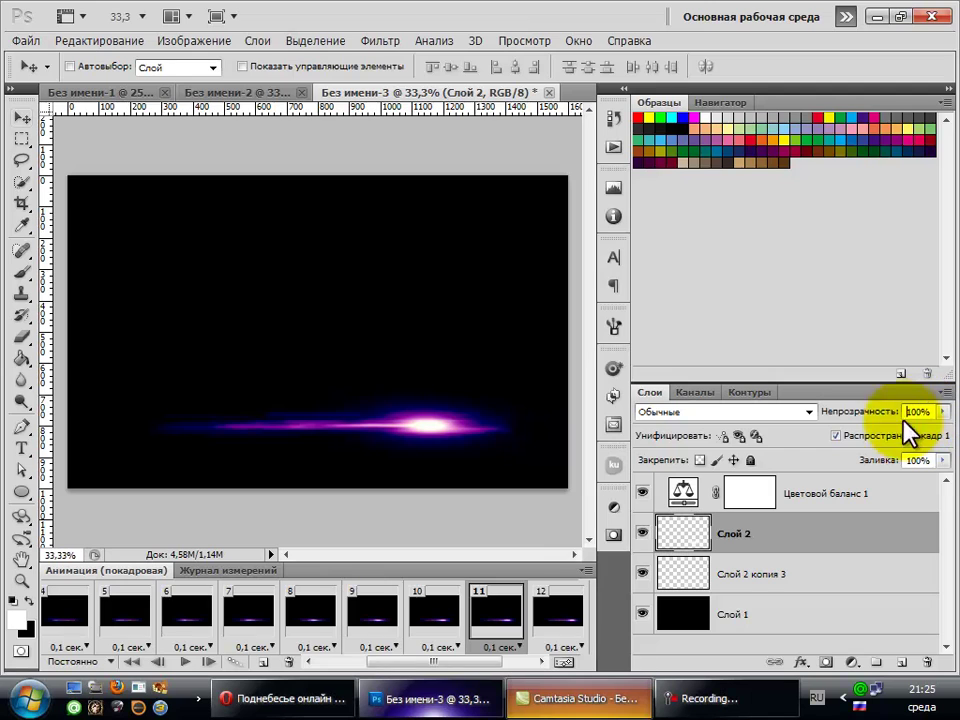
left_click(440, 615)
left_click(480, 618)
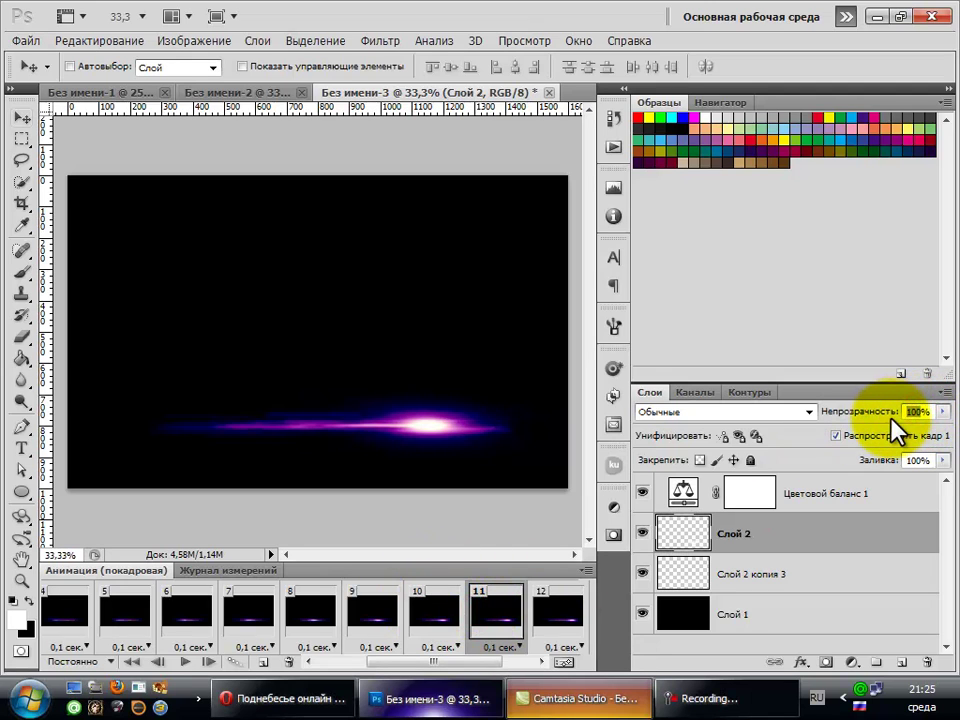
type("50")
key("Return")
Set the opacity of Слой 2 to 30% in frame 12.
left_click_drag(434, 663, 472, 663)
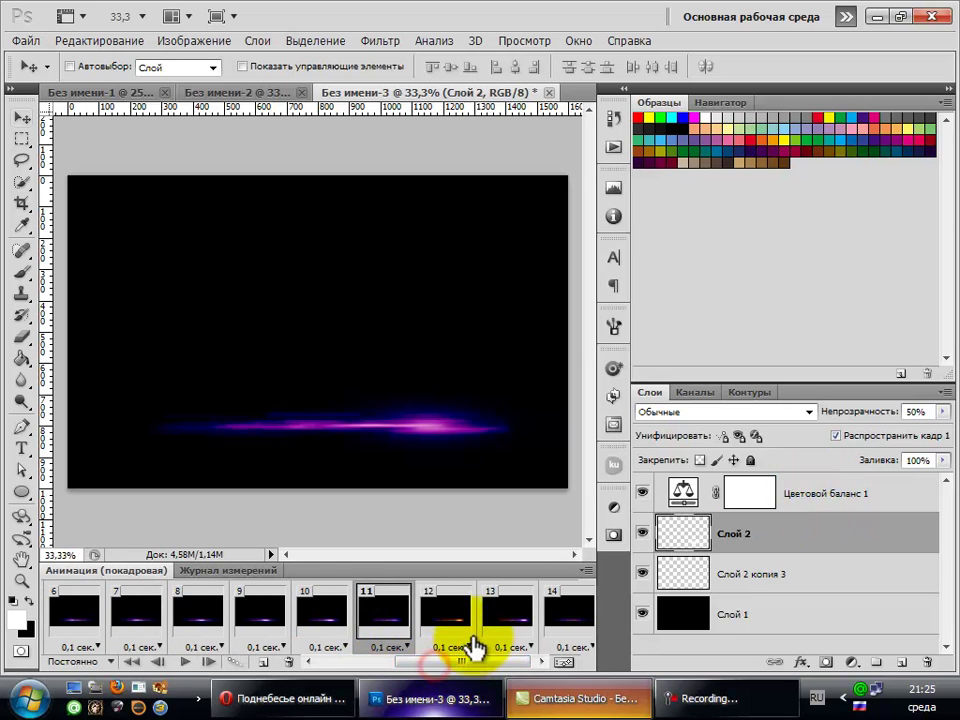
left_click(446, 612)
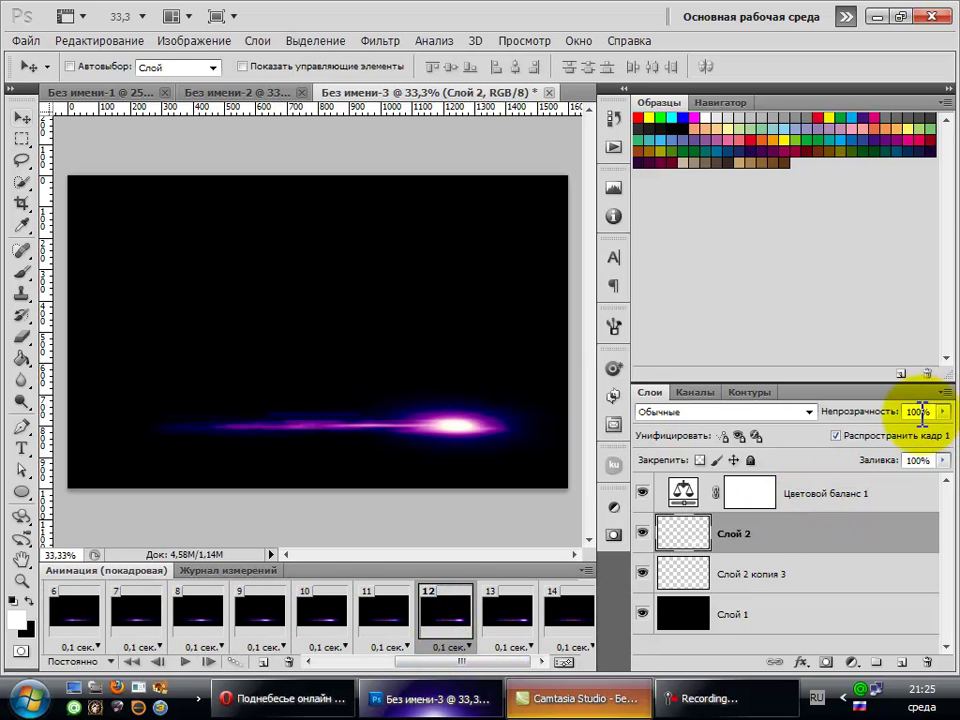
left_click(918, 416)
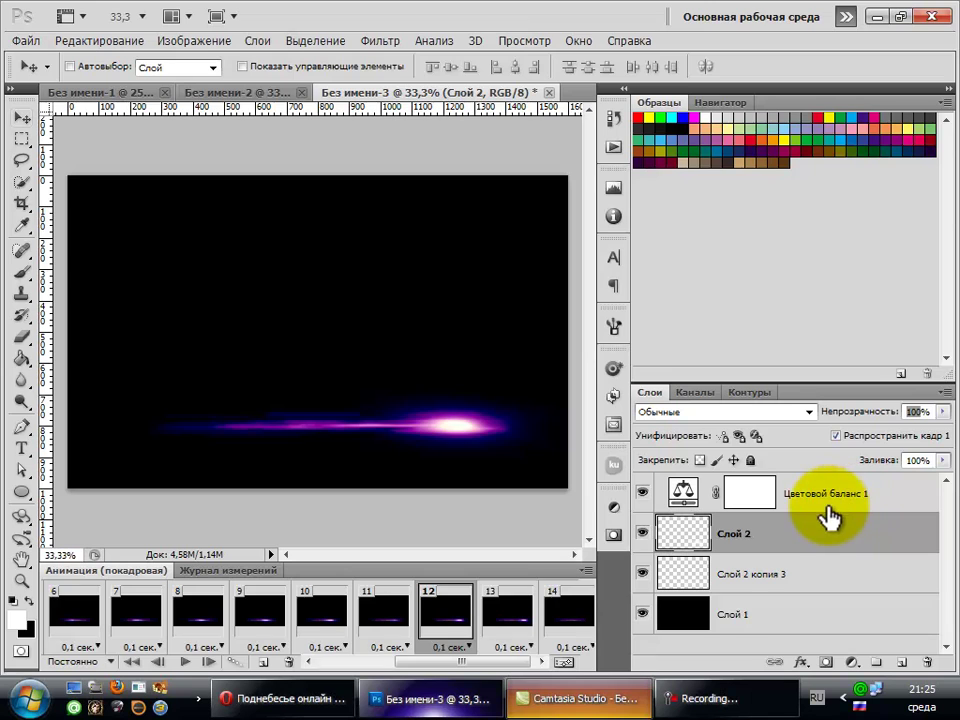
type("30")
key("Return")
Set the opacity of Слой 2 to 15% in frame 13 and play the animation.
left_click(515, 622)
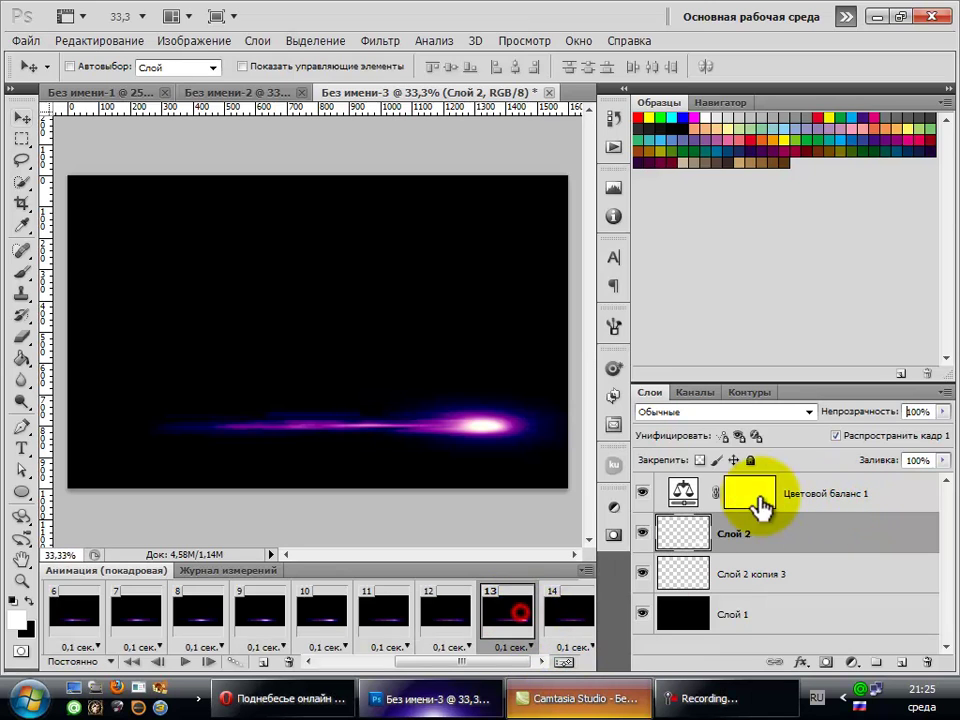
left_click(917, 411)
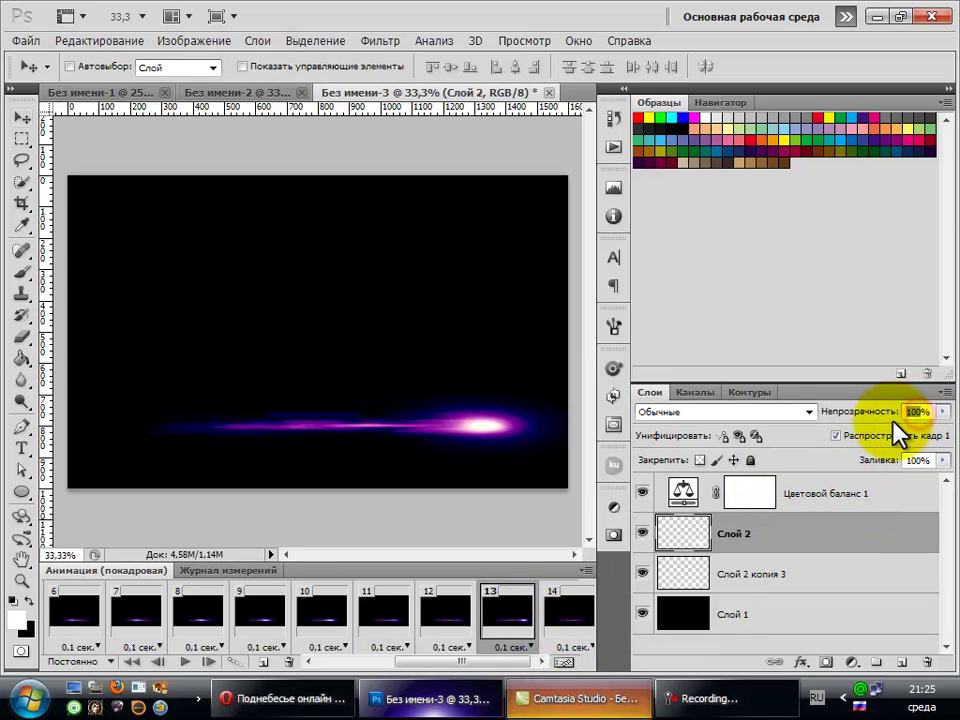
type("15")
key("Return")
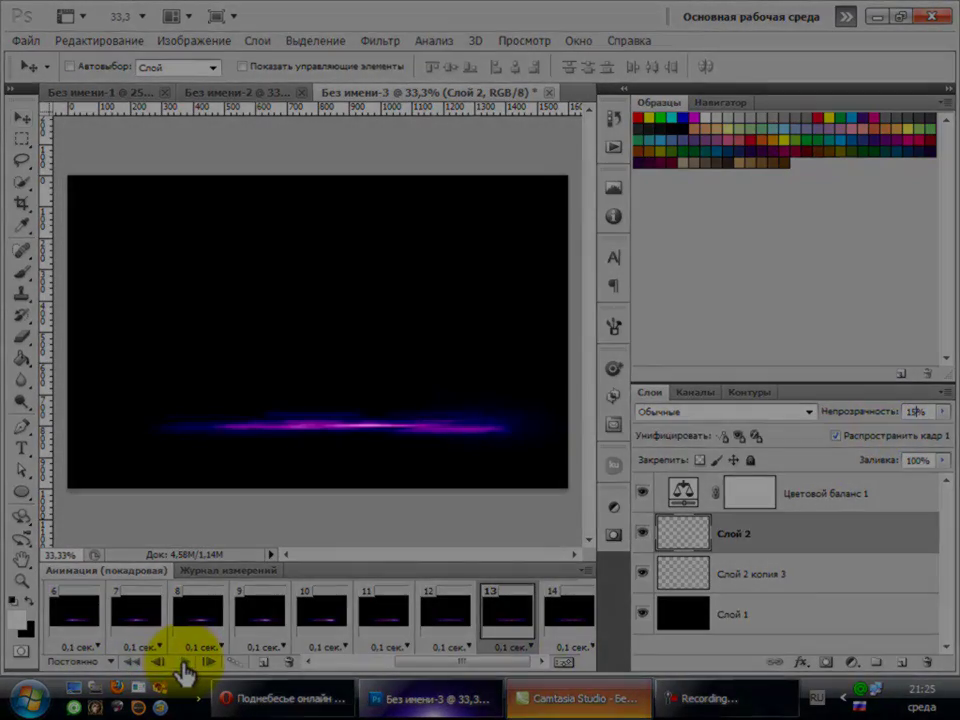
left_click(185, 662)
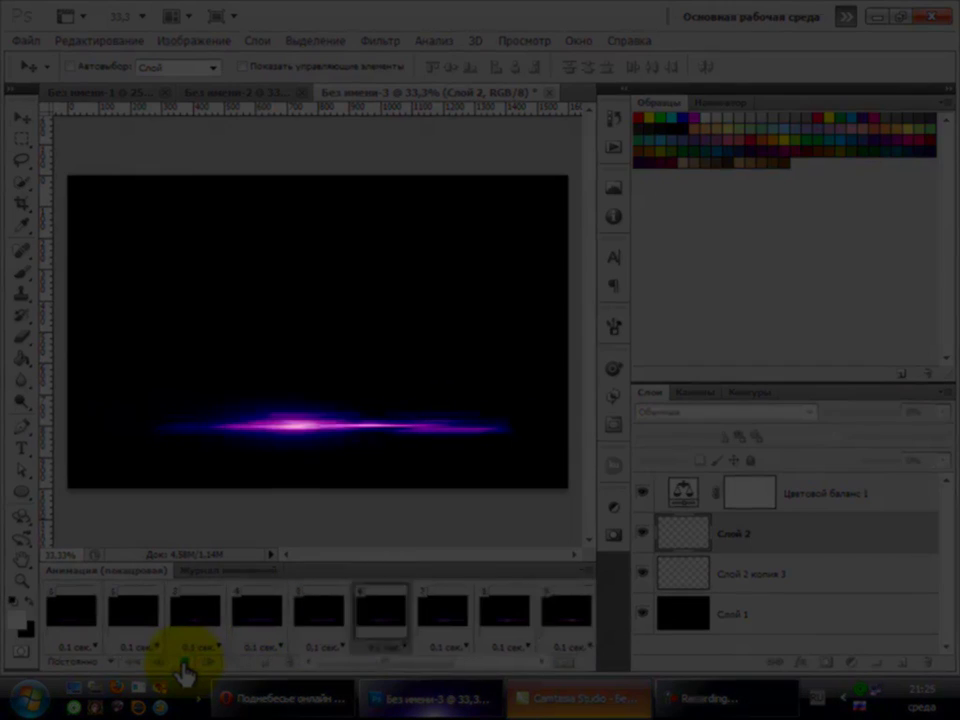